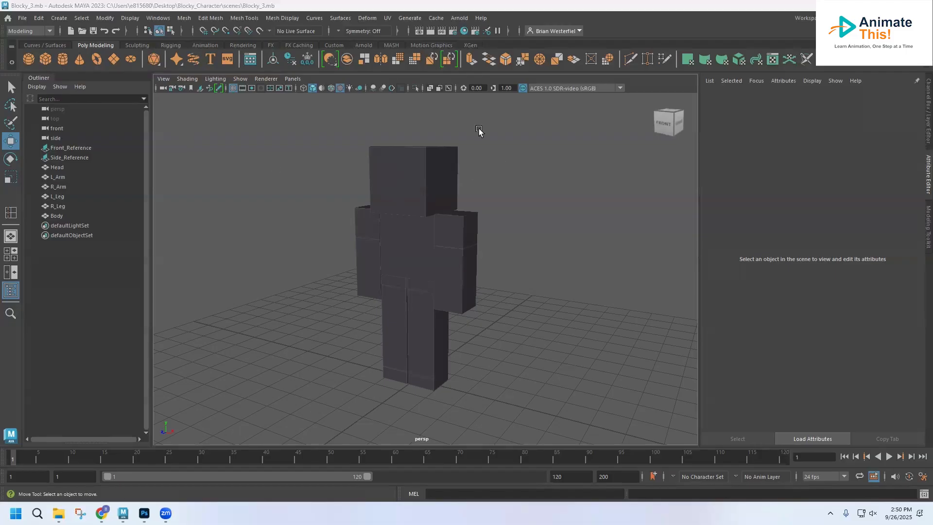
Set the Blocky_Character folder on the Desktop as the current project
{"action": "left_click", "coordinate": [23, 18]}
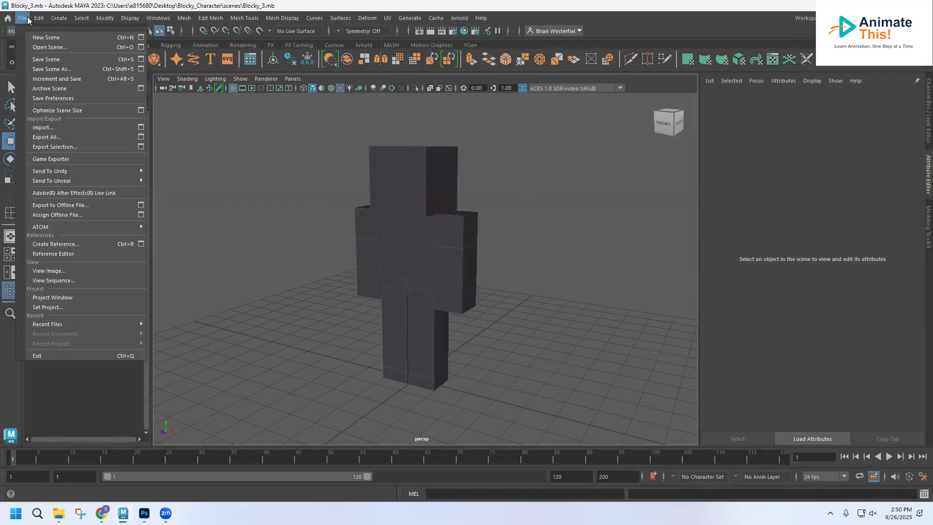
{"action": "left_click", "coordinate": [54, 306]}
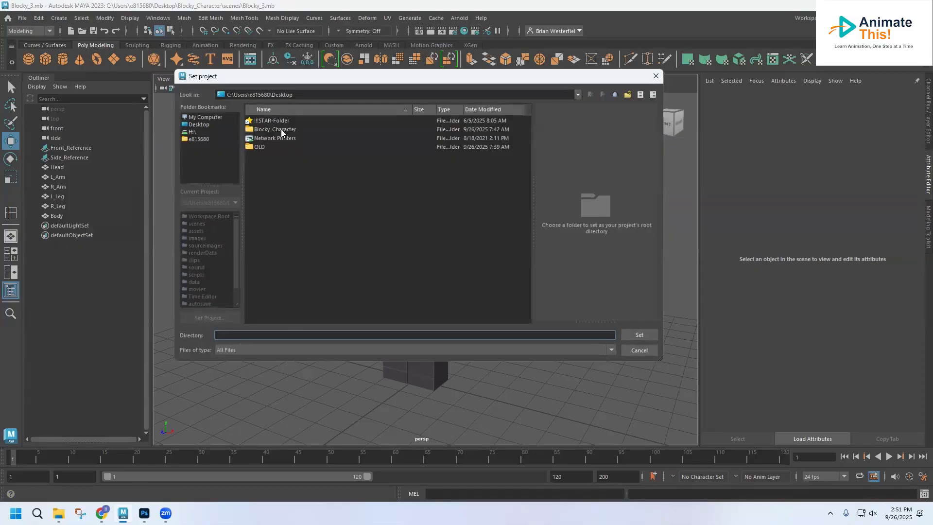
{"action": "left_click", "coordinate": [281, 129]}
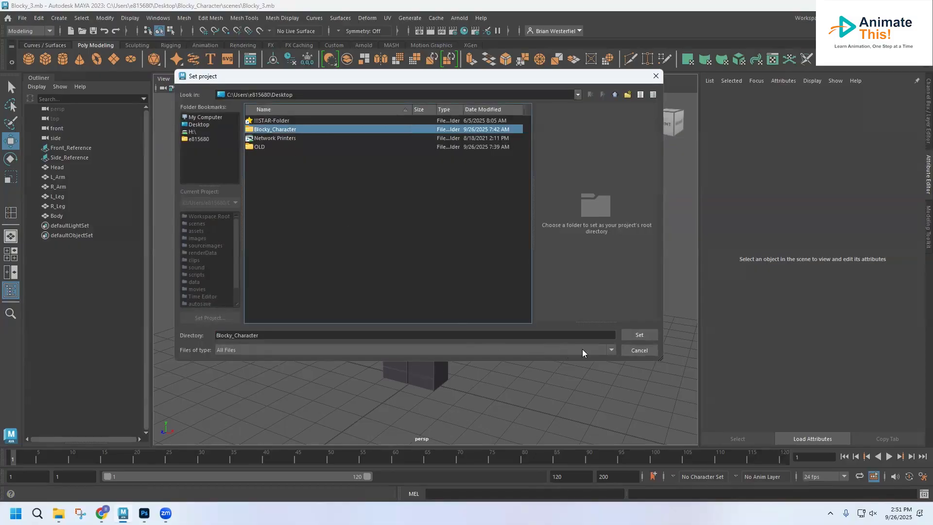
{"action": "left_click", "coordinate": [640, 335]}
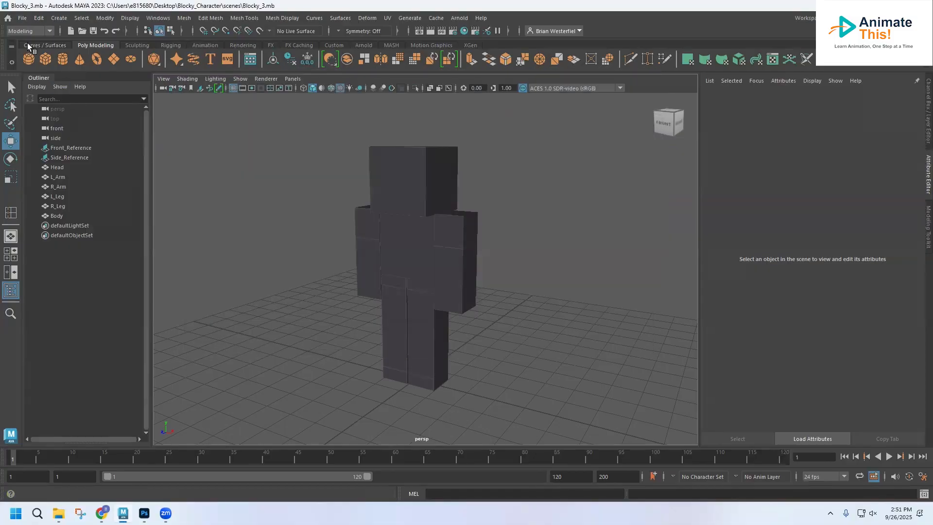
Open the scene file Blocky_3.mb from the project's scenes folder
{"action": "left_click", "coordinate": [22, 18]}
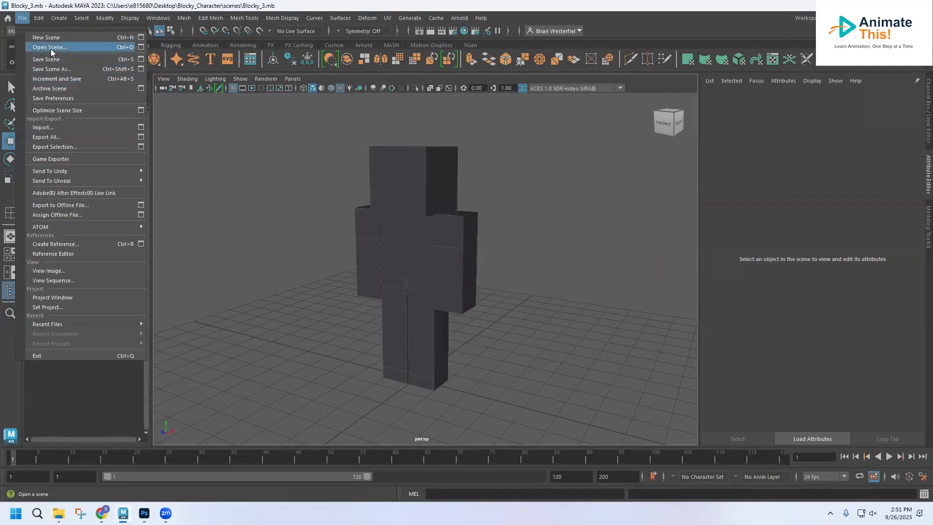
{"action": "left_click", "coordinate": [50, 49]}
{"action": "double_click", "coordinate": [267, 147]}
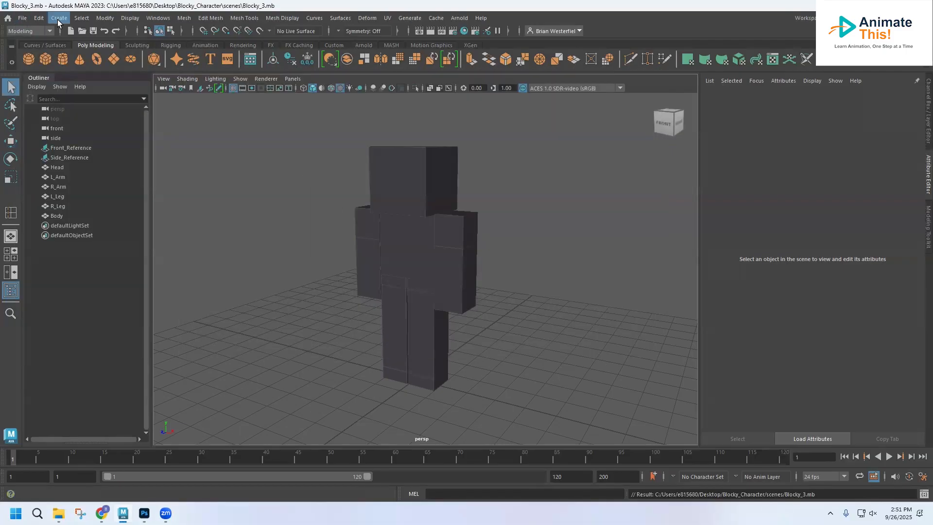
Save the scene under the new name Blocky_4.mb in the scenes folder
{"action": "left_click", "coordinate": [21, 19]}
{"action": "left_click", "coordinate": [69, 70]}
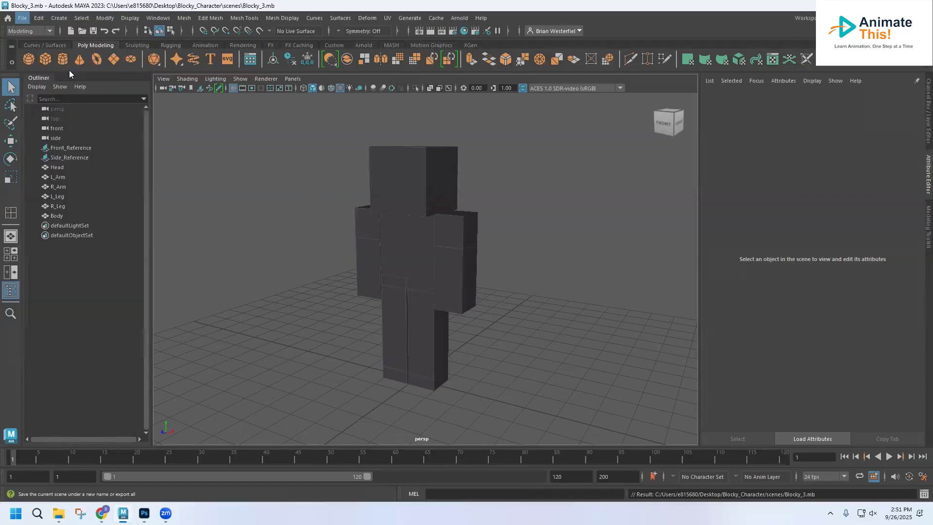
{"action": "left_click", "coordinate": [237, 335]}
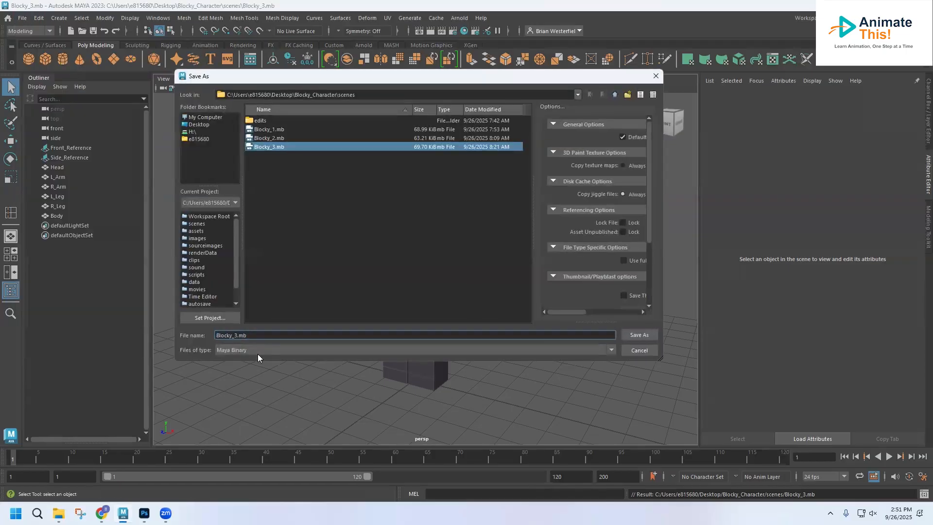
{"action": "key", "text": "BackSpace"}
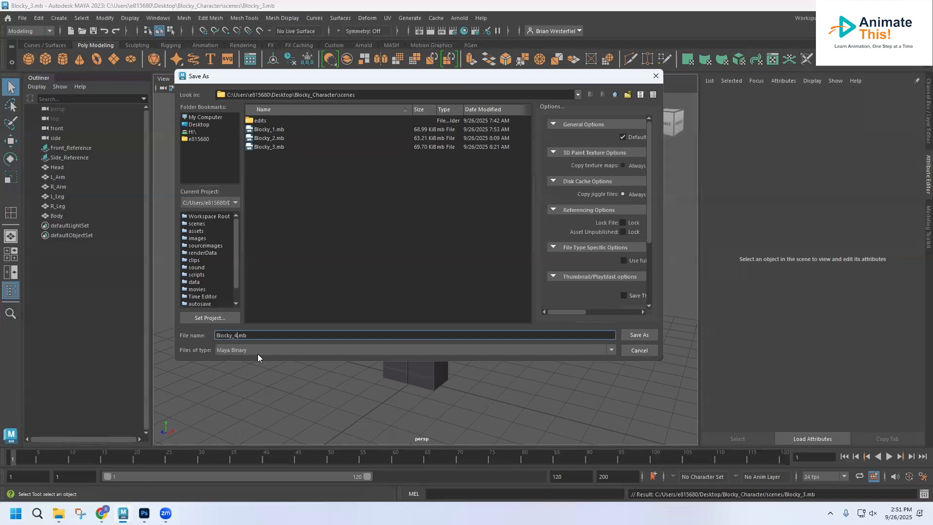
{"action": "key", "text": "Return"}
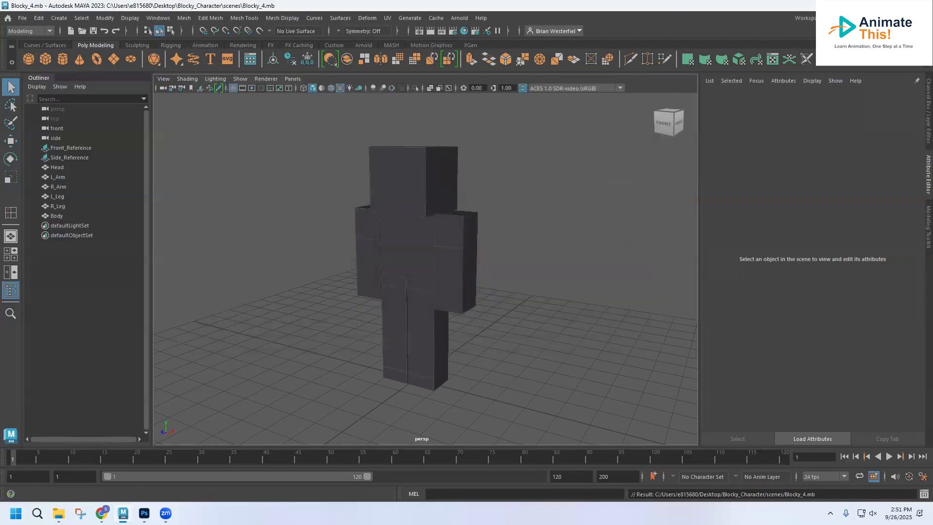
Reset the current workspace to its default layout and display the scene in the four-view arrangement
{"action": "left_click", "coordinate": [872, 18]}
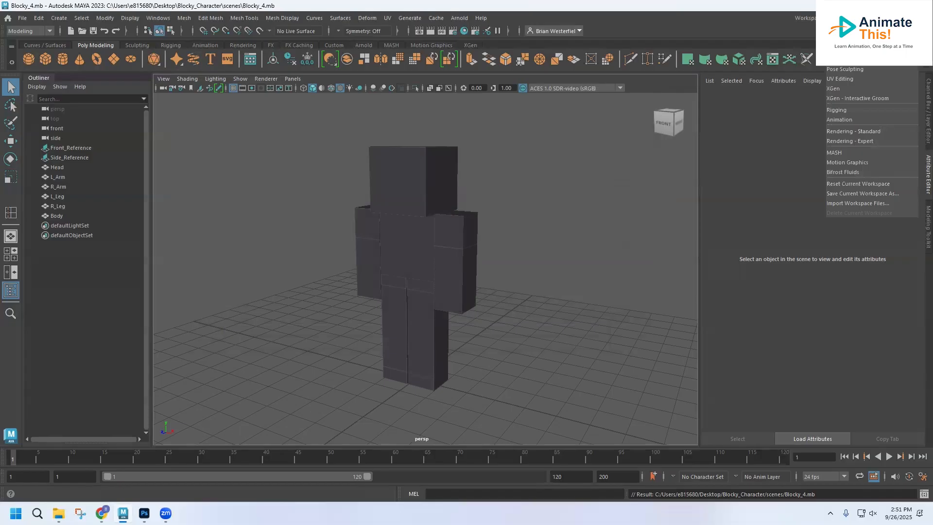
{"action": "left_click", "coordinate": [846, 182]}
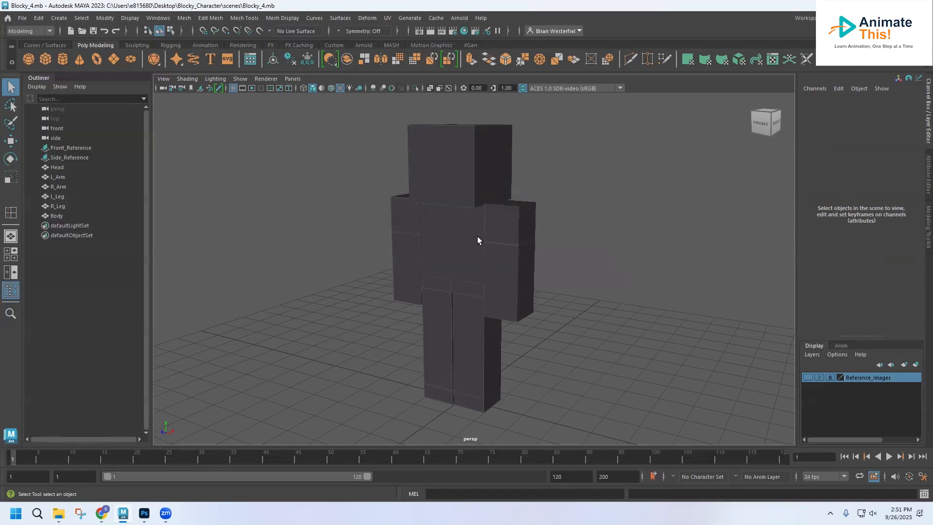
{"action": "key", "text": "space"}
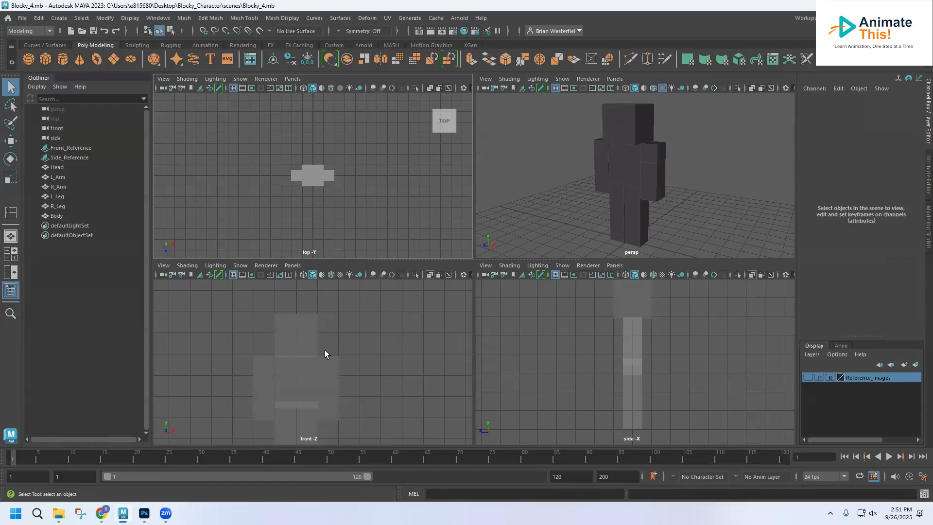
{"action": "scroll", "coordinate": [326, 353], "scroll_direction": "down", "scroll_amount": 2}
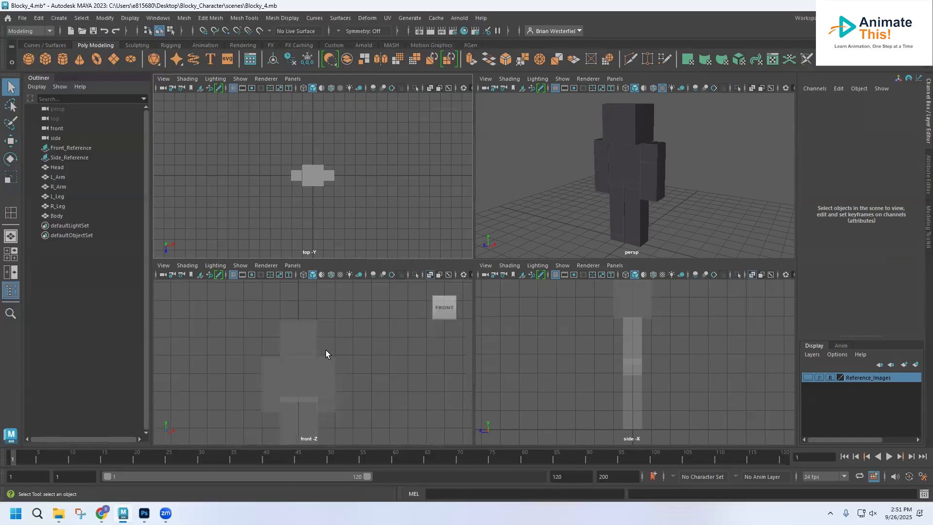
{"action": "scroll", "coordinate": [325, 350], "scroll_direction": "up", "scroll_amount": 2}
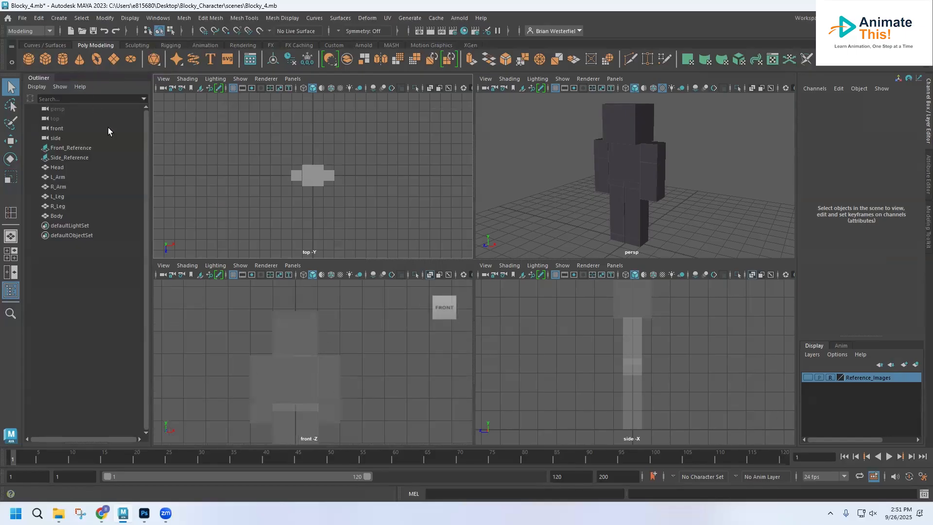
Using the Rigging menu set, create a two-joint chain in the front view from the top to the bottom of the character's left arm
{"action": "left_click", "coordinate": [49, 31]}
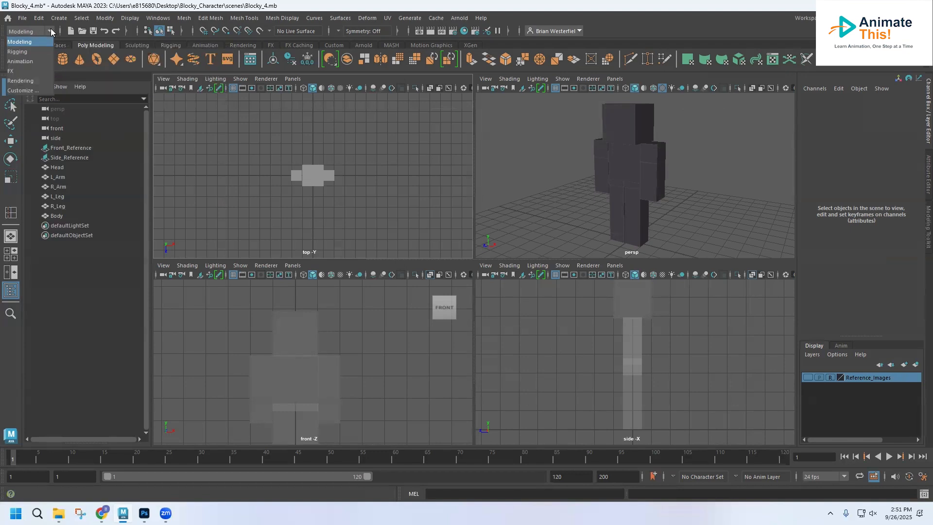
{"action": "left_click", "coordinate": [21, 53]}
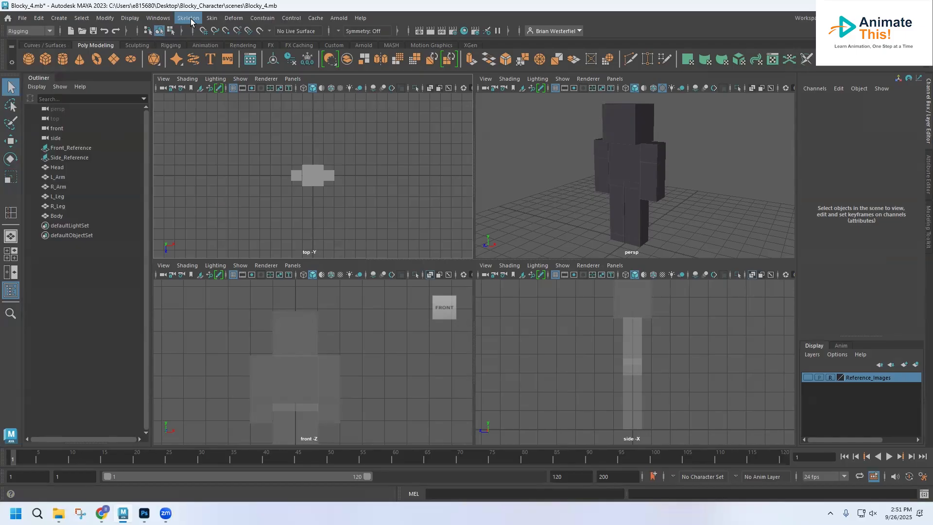
{"action": "left_click", "coordinate": [184, 18]}
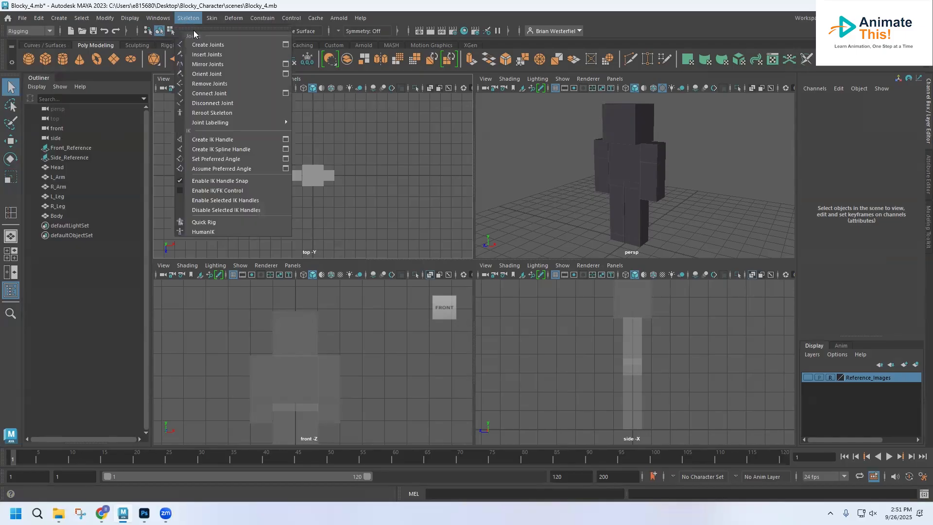
{"action": "left_click", "coordinate": [200, 45]}
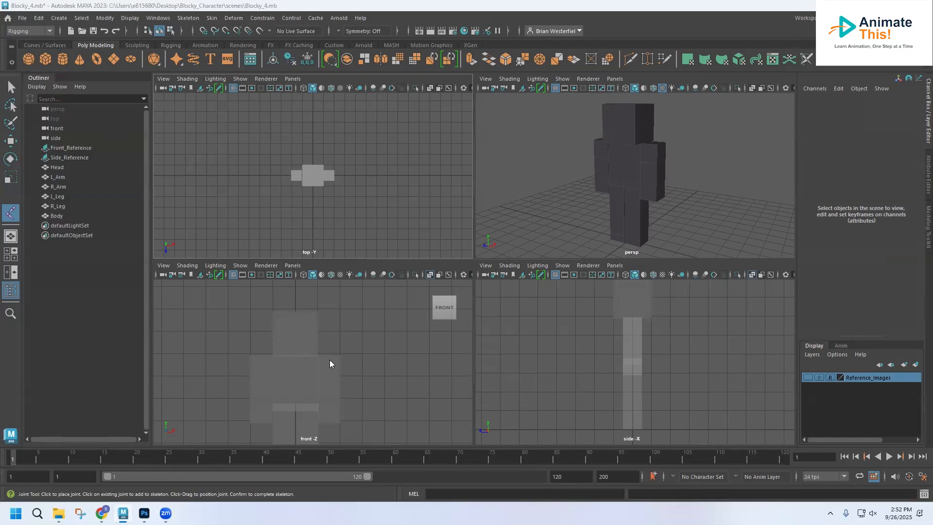
{"action": "key", "text": "space"}
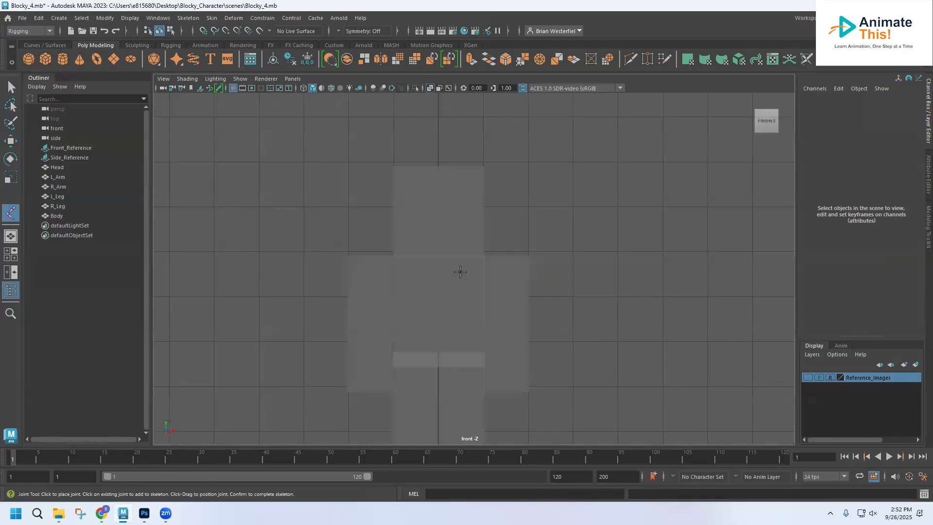
{"action": "left_click", "coordinate": [504, 255]}
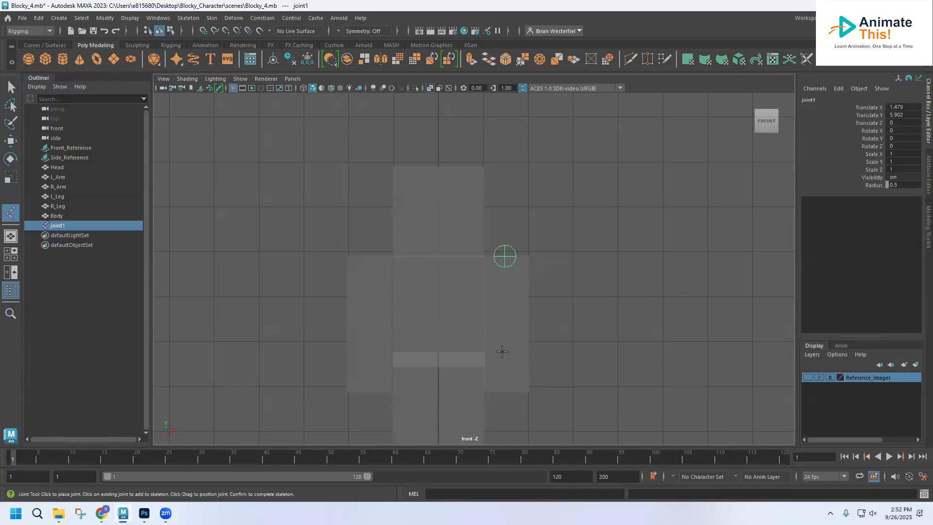
{"action": "left_click", "coordinate": [504, 392]}
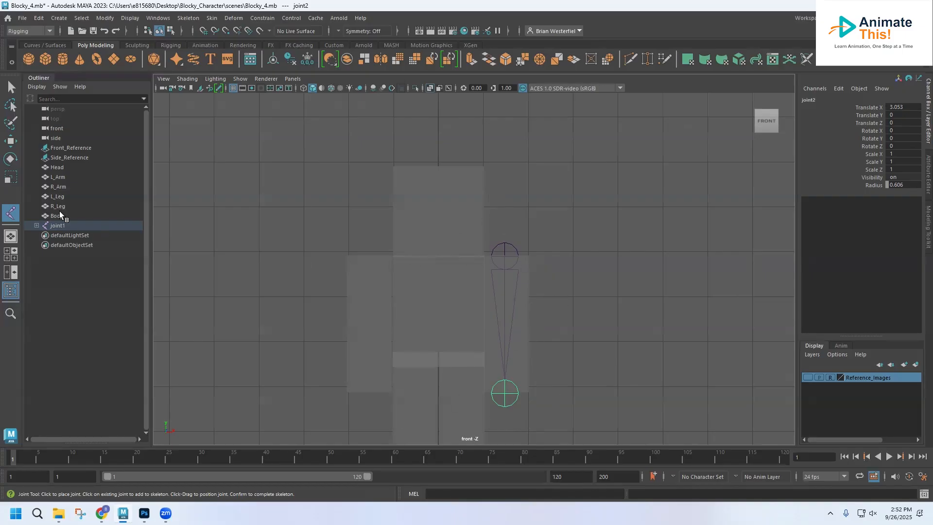
Fine-tune the left arm joints, moving the upper one to Translate Y 5.924 and the lower one to Translate Y 0.011, and check them from the side
{"action": "left_click", "coordinate": [14, 142]}
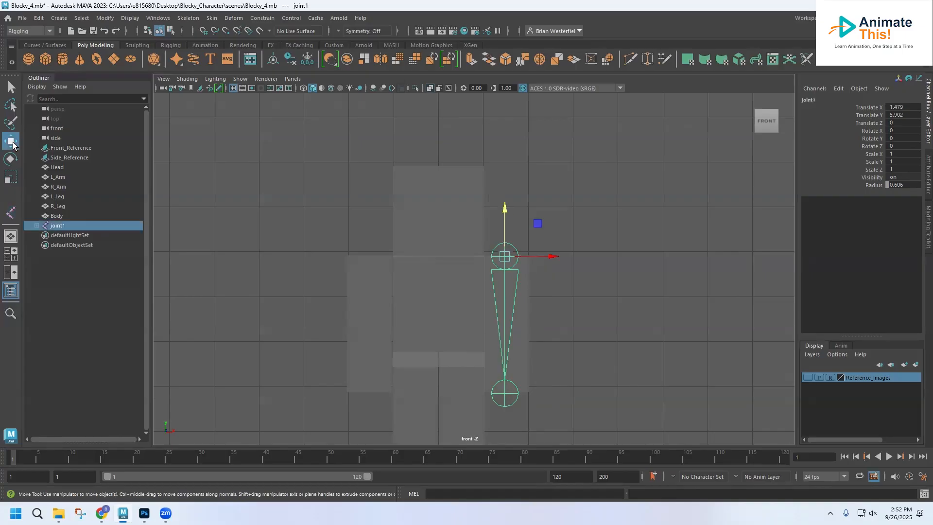
{"action": "left_click", "coordinate": [545, 293]}
{"action": "left_click", "coordinate": [505, 256]}
{"action": "left_click_drag", "start_coordinate": [508, 233], "coordinate": [508, 230]}
{"action": "left_click_drag", "start_coordinate": [508, 232], "coordinate": [507, 233]}
{"action": "left_click", "coordinate": [534, 403]}
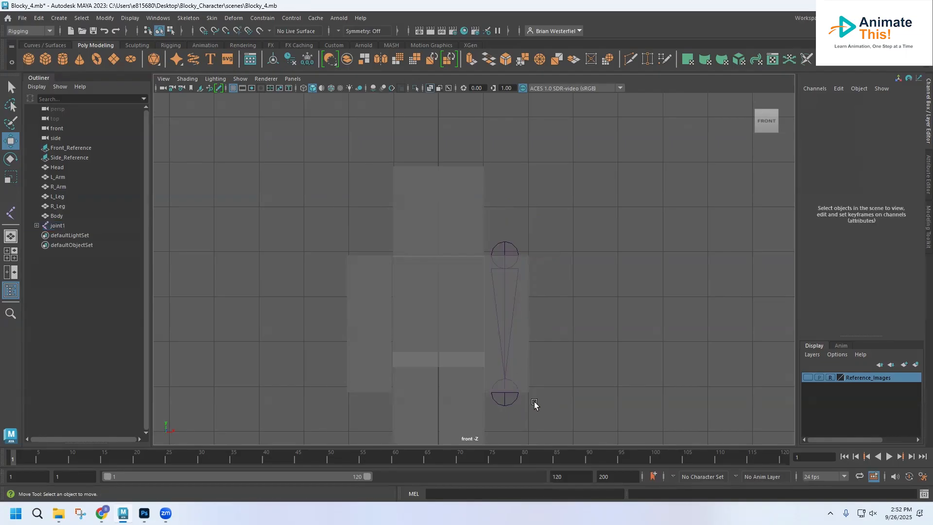
{"action": "left_click", "coordinate": [506, 396]}
{"action": "left_click_drag", "start_coordinate": [546, 396], "coordinate": [551, 393]}
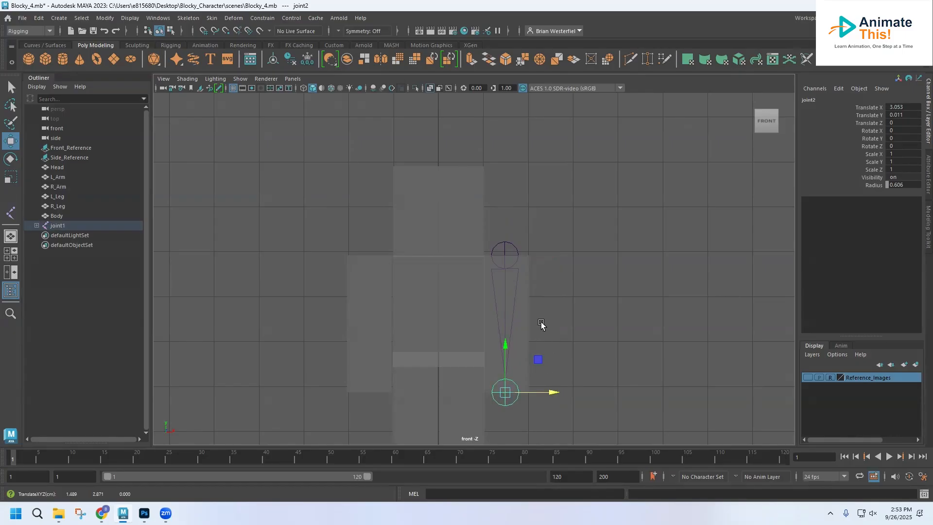
{"action": "key", "text": "space"}
{"action": "key", "text": "space"}
{"action": "scroll", "coordinate": [519, 258], "scroll_direction": "up", "scroll_amount": 4}
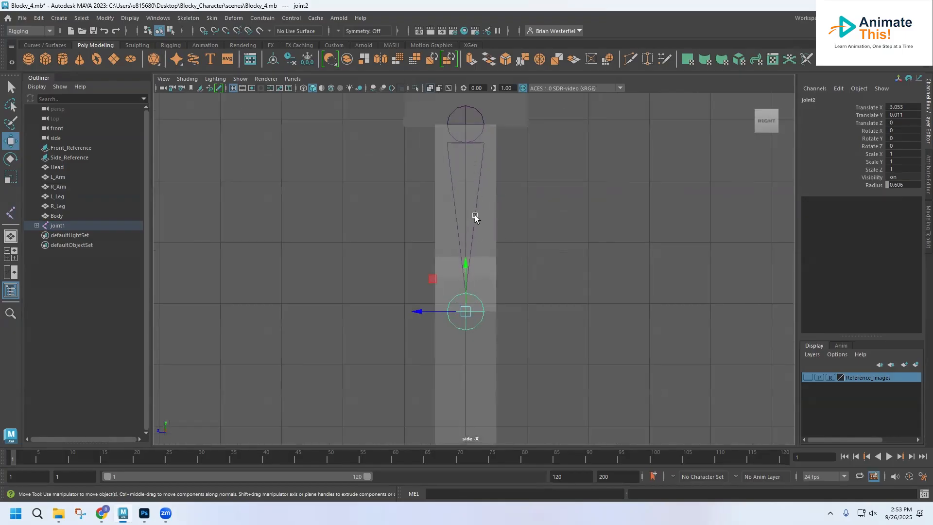
{"action": "key", "text": "space"}
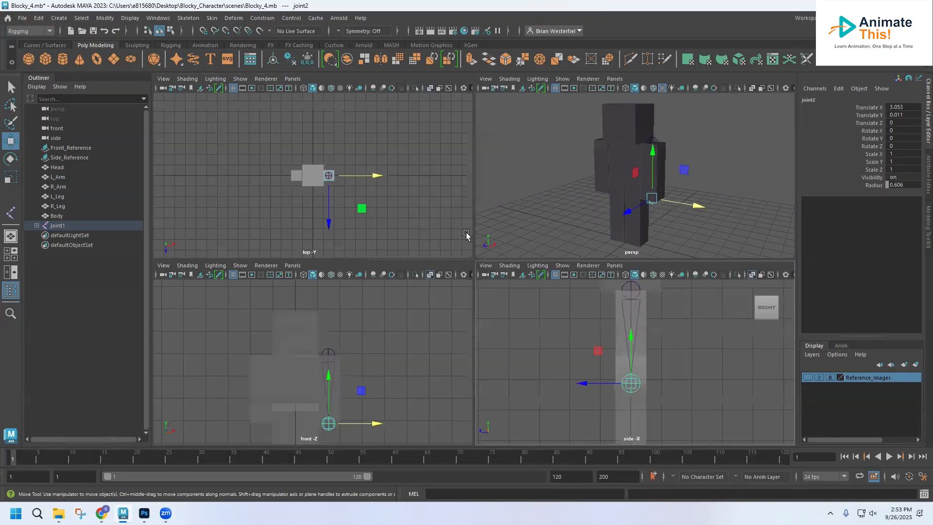
Rename the root joint of the left arm chain as L_Arm_Joint
{"action": "left_click", "coordinate": [326, 350]}
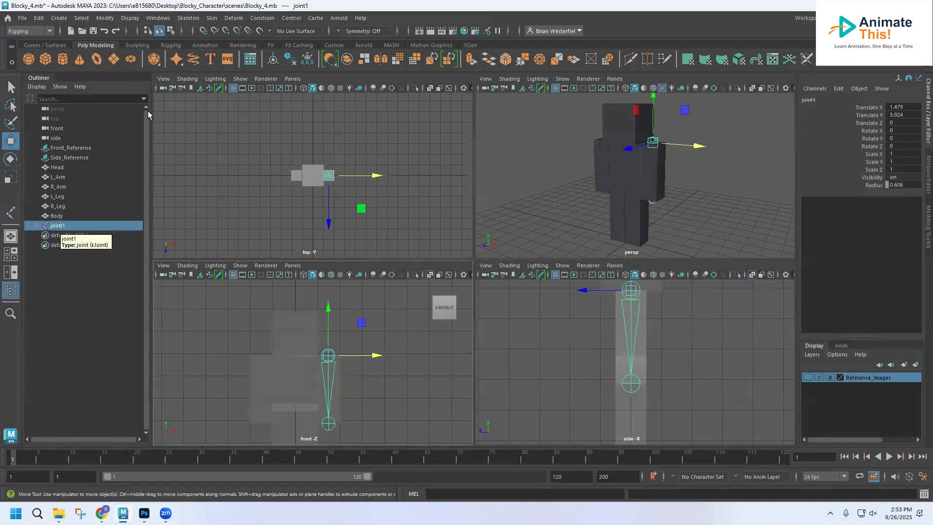
{"action": "left_click", "coordinate": [158, 18]}
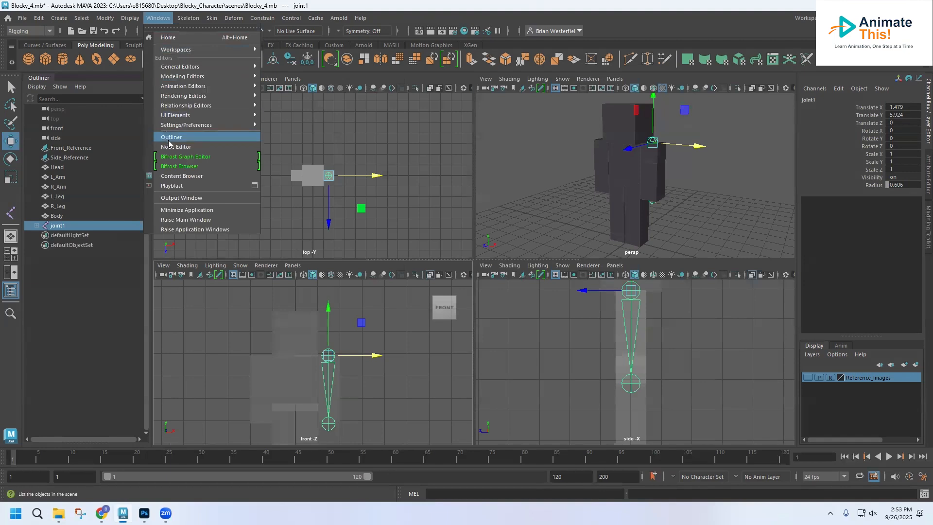
{"action": "left_click", "coordinate": [59, 227]}
{"action": "double_click", "coordinate": [58, 226]}
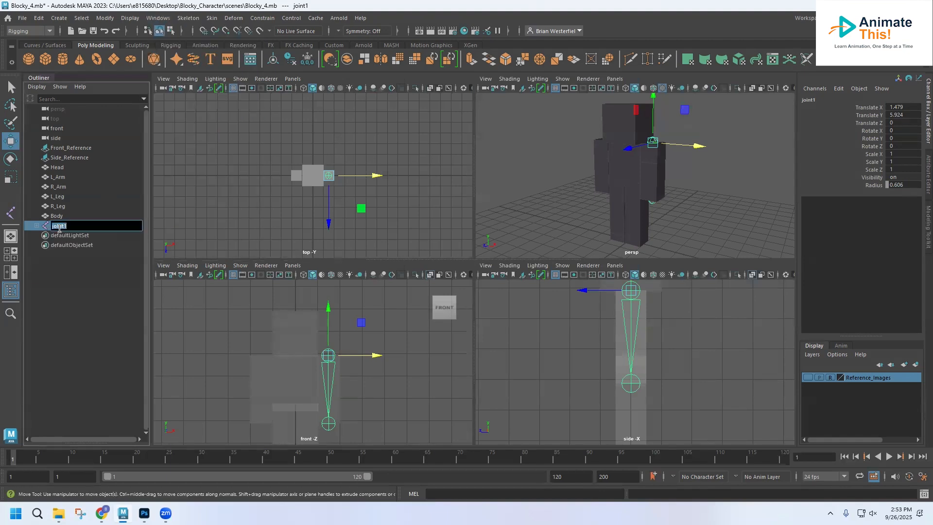
{"action": "type", "text": "L_Arm"}
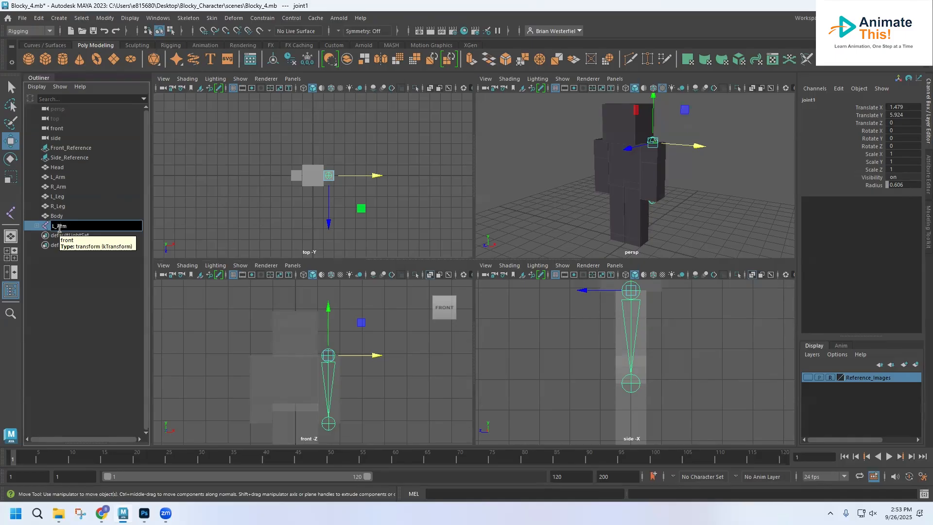
{"action": "key", "text": "Return"}
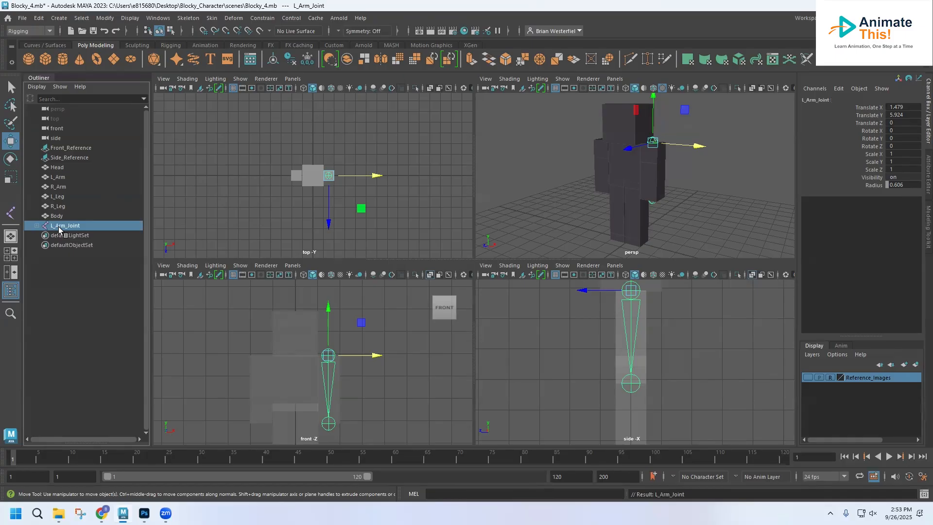
Duplicate the left arm joint chain and move the copy onto the right arm at Translate X -1.539
{"action": "key", "text": "ctrl+d"}
{"action": "left_click_drag", "start_coordinate": [376, 359], "coordinate": [294, 359]}
{"action": "key", "text": "space"}
{"action": "scroll", "coordinate": [371, 297], "scroll_direction": "up", "scroll_amount": 4}
{"action": "left_click_drag", "start_coordinate": [352, 248], "coordinate": [358, 248]}
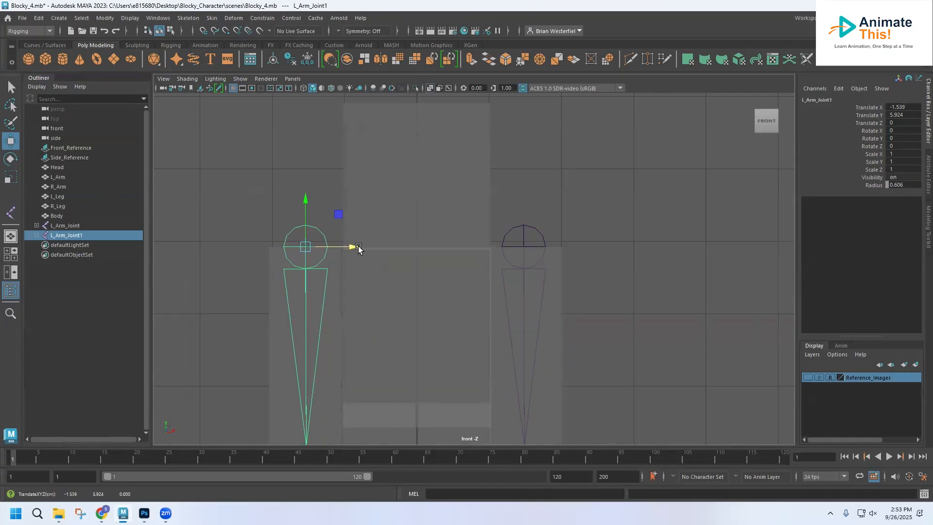
Rename the duplicated joint chain on the right arm as R_Arm_Joint
{"action": "double_click", "coordinate": [55, 236]}
{"action": "left_click", "coordinate": [52, 236]}
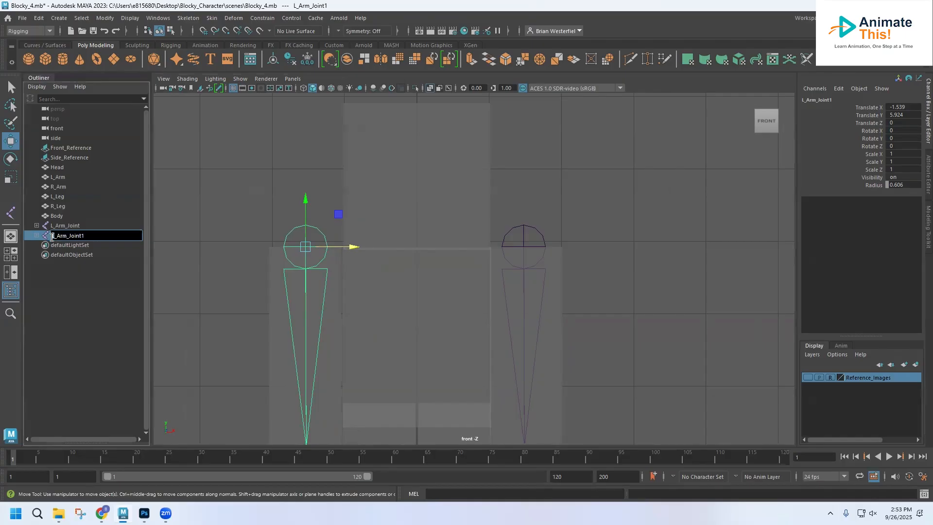
{"action": "key", "text": "Delete"}
{"action": "type", "text": "R"}
{"action": "left_click", "coordinate": [84, 319]}
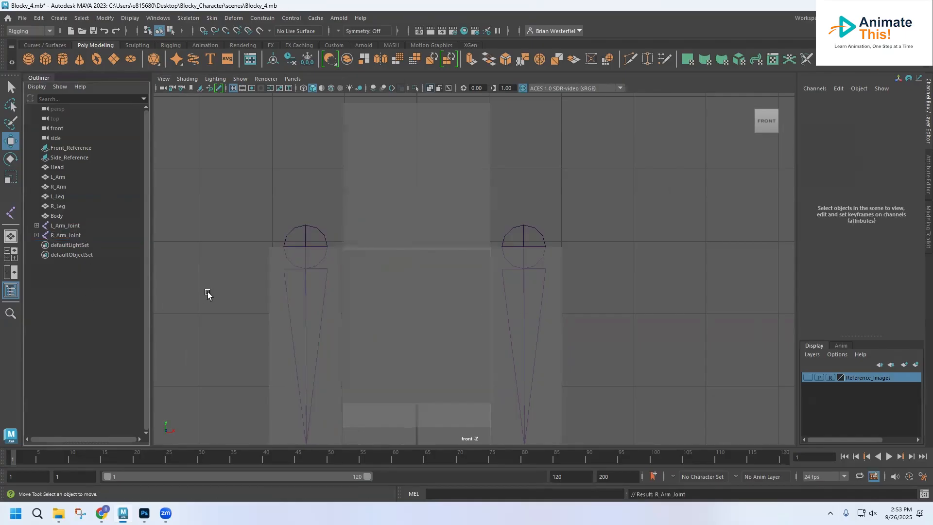
Create a two-joint chain from the base of the head at about Translate Y 5.88 up to the top of the head
{"action": "key", "text": "a"}
{"action": "scroll", "coordinate": [318, 281], "scroll_direction": "up", "scroll_amount": 3}
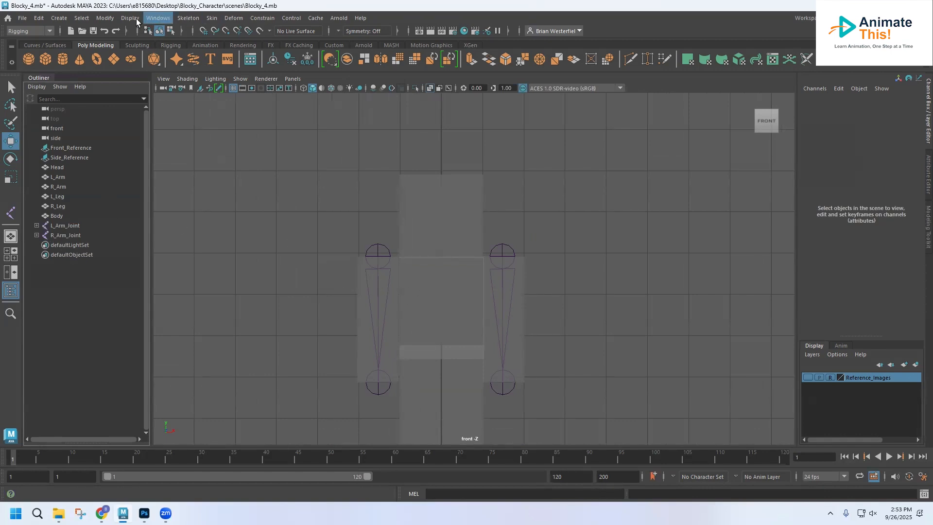
{"action": "left_click", "coordinate": [188, 18]}
{"action": "left_click", "coordinate": [207, 46]}
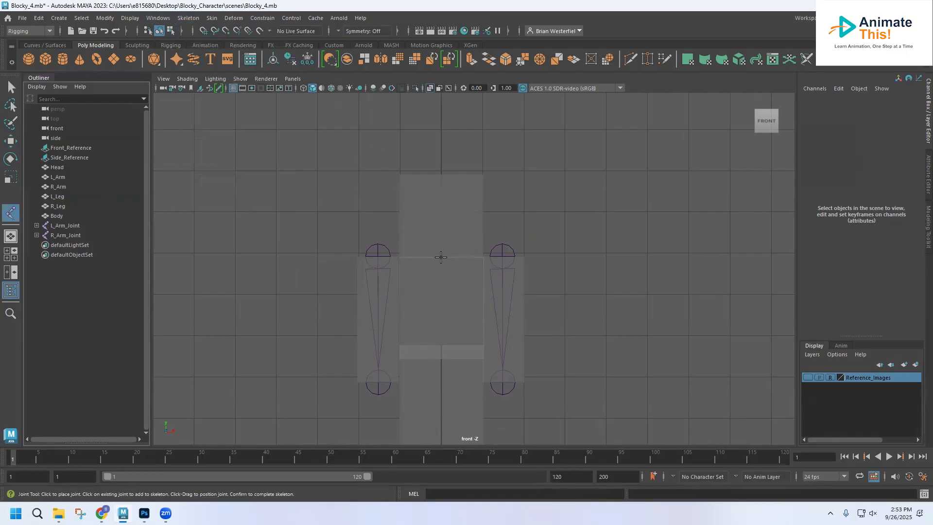
{"action": "left_click", "coordinate": [440, 257]}
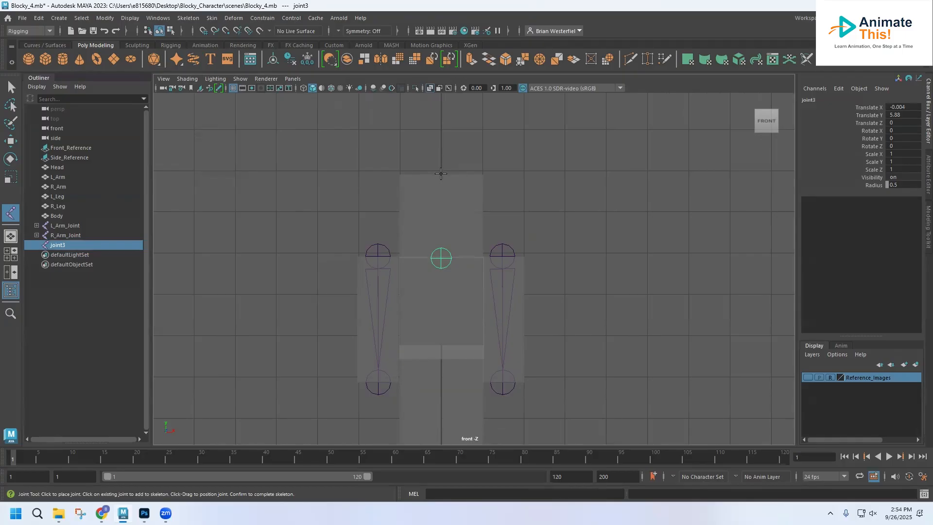
{"action": "left_click", "coordinate": [441, 173]}
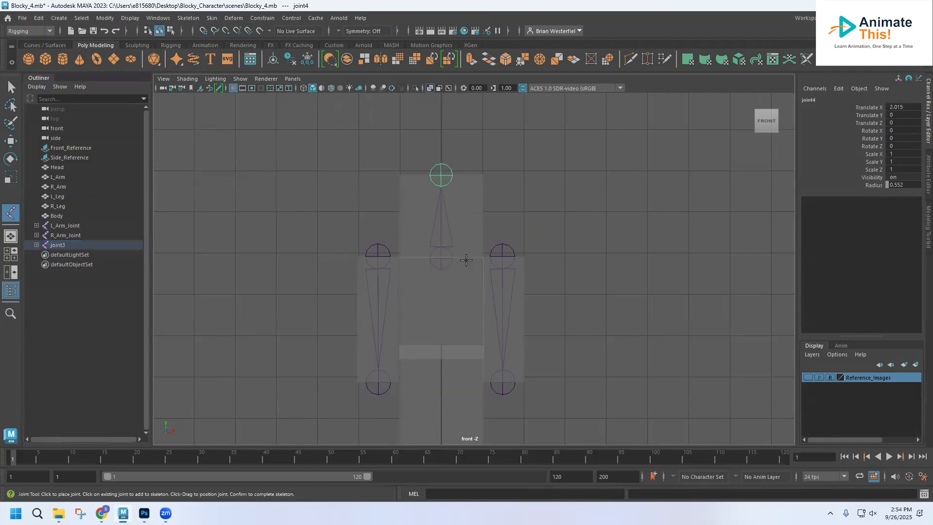
Centre the head joint chain at Translate X 0.007 and fine-tune the height of its top joint
{"action": "left_click", "coordinate": [11, 142]}
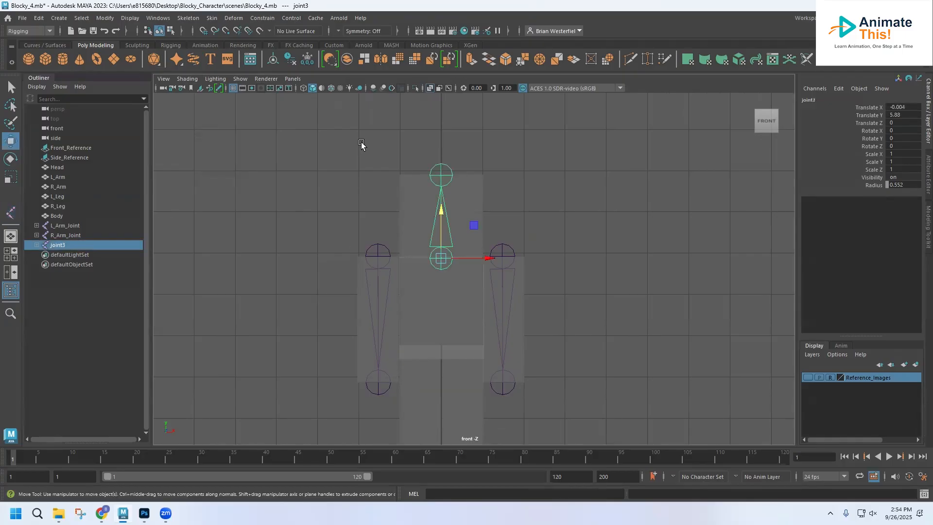
{"action": "left_click_drag", "start_coordinate": [484, 256], "coordinate": [485, 256]}
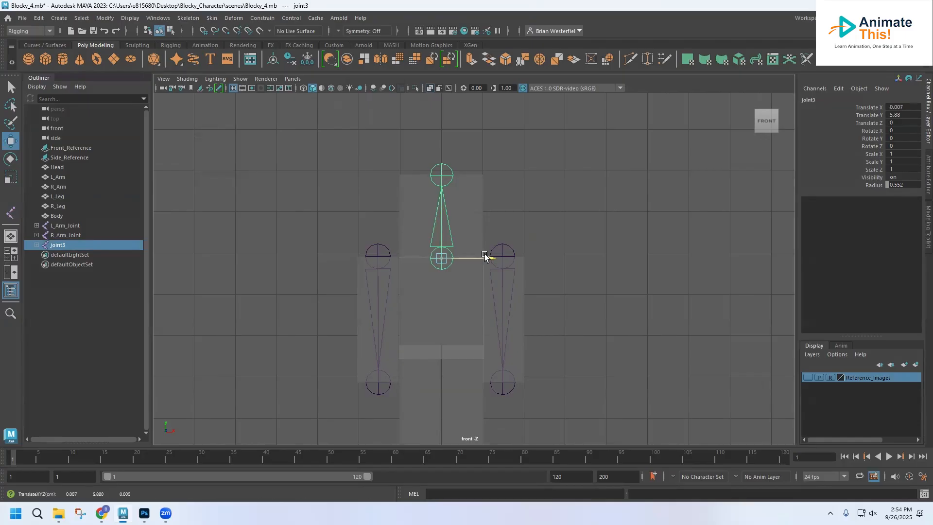
{"action": "left_click", "coordinate": [442, 170]}
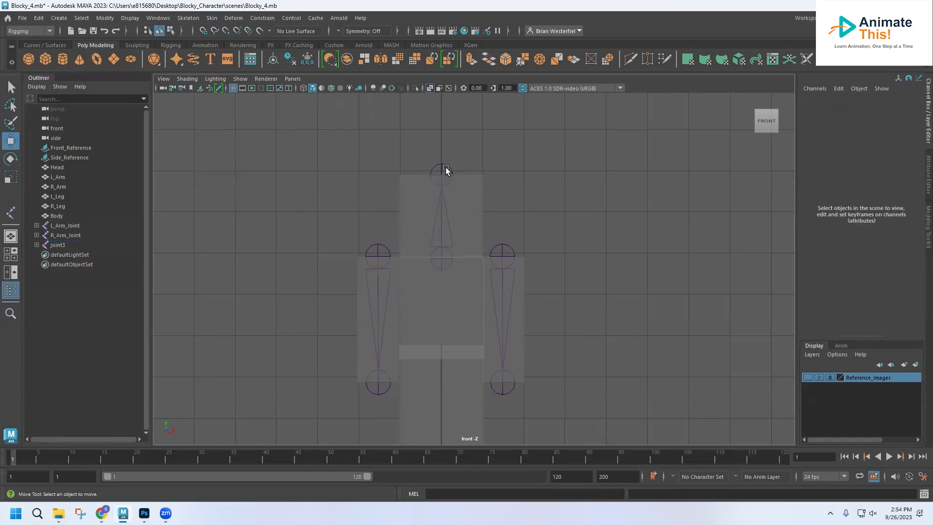
{"action": "left_click", "coordinate": [445, 169]}
{"action": "left_click", "coordinate": [441, 137]}
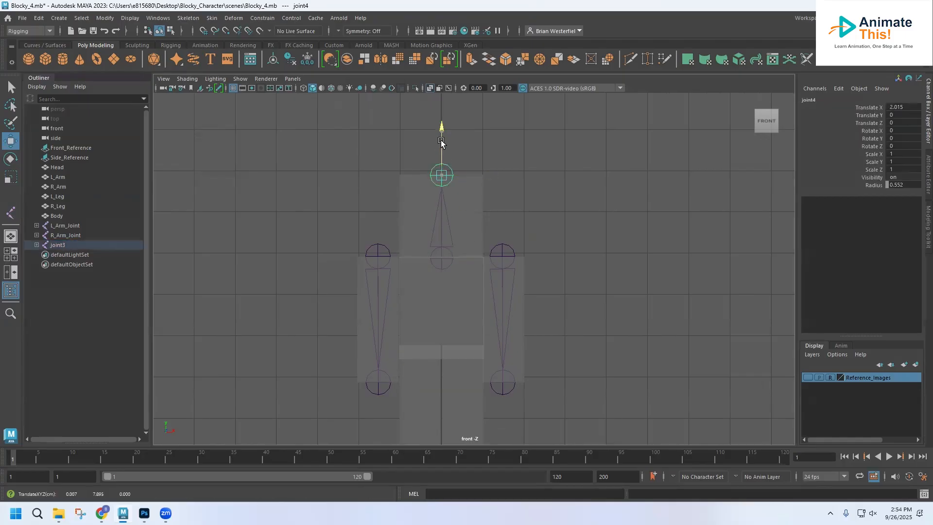
{"action": "left_click_drag", "start_coordinate": [441, 141], "coordinate": [441, 141]}
Rename the root joint of the head chain as Neck_Joint
{"action": "double_click", "coordinate": [57, 245]}
{"action": "type", "text": "Neck_J"}
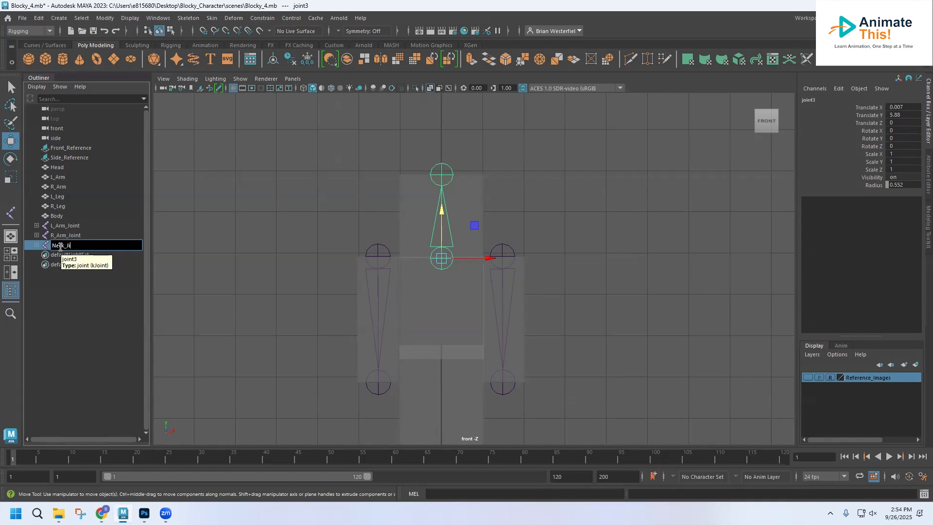
{"action": "type", "text": "oint"}
{"action": "key", "text": "Return"}
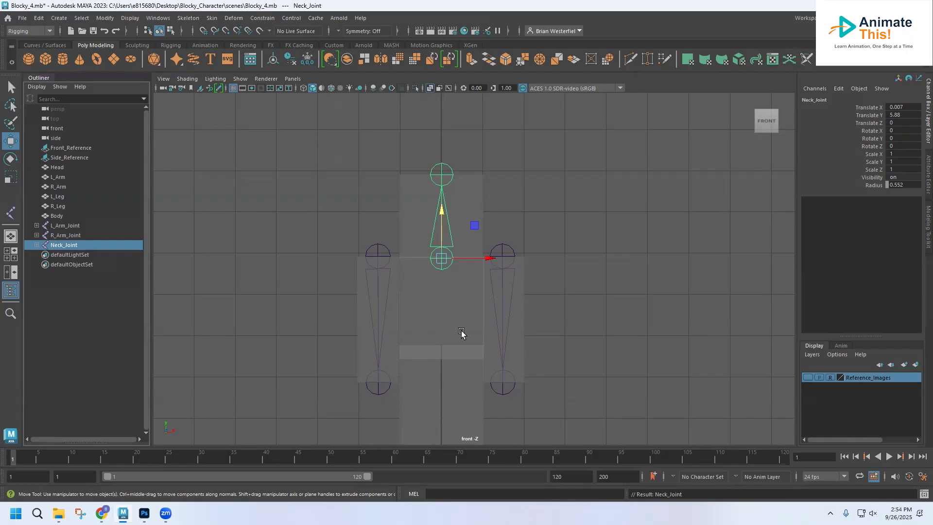
Create a joint chain for the left leg from the hip at about Translate X 0.506, Y 3.749 down to the foot
{"action": "middle_click_drag", "start_coordinate": [472, 337], "coordinate": [473, 235], "text": "alt"}
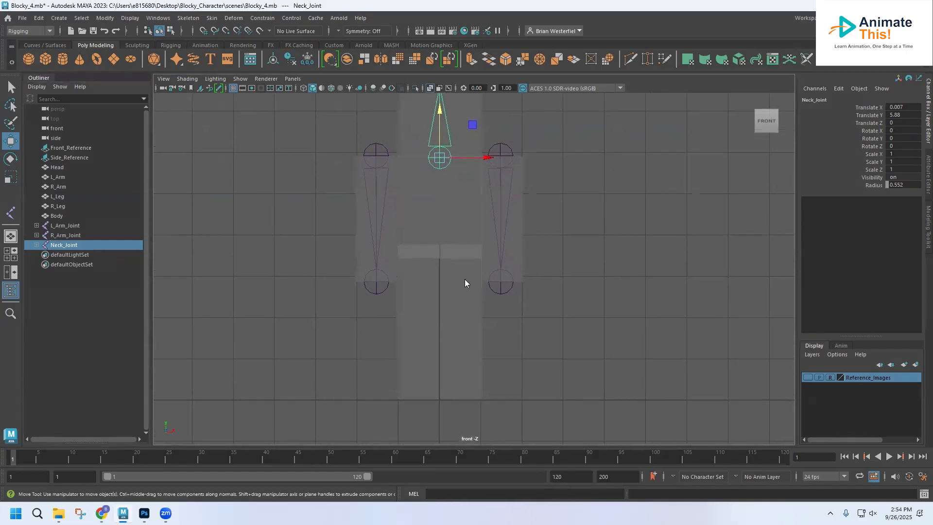
{"action": "key", "text": "space"}
{"action": "middle_click_drag", "start_coordinate": [626, 341], "coordinate": [616, 387], "text": "alt"}
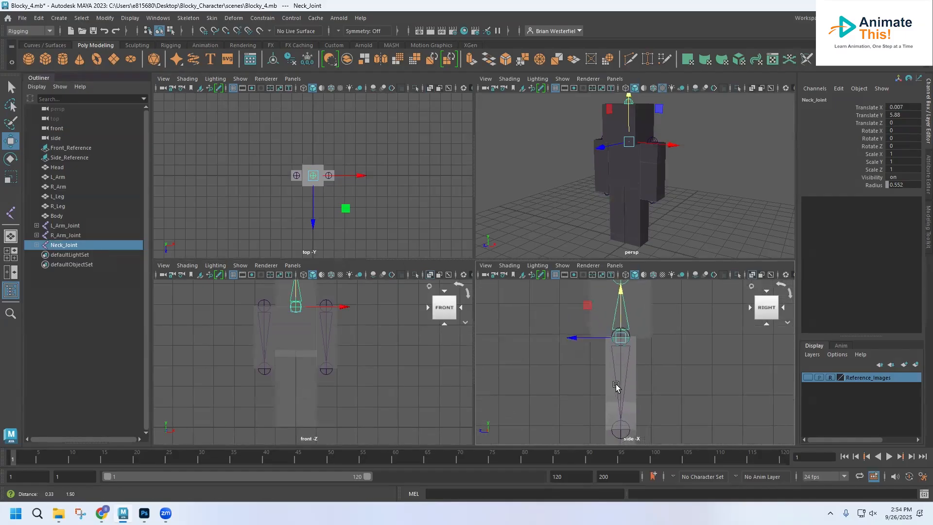
{"action": "key", "text": "space"}
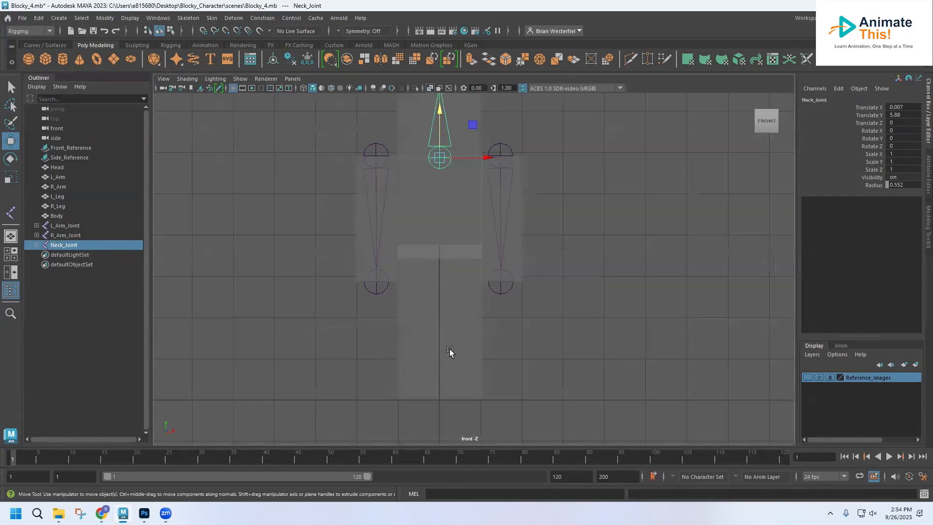
{"action": "left_click", "coordinate": [185, 18]}
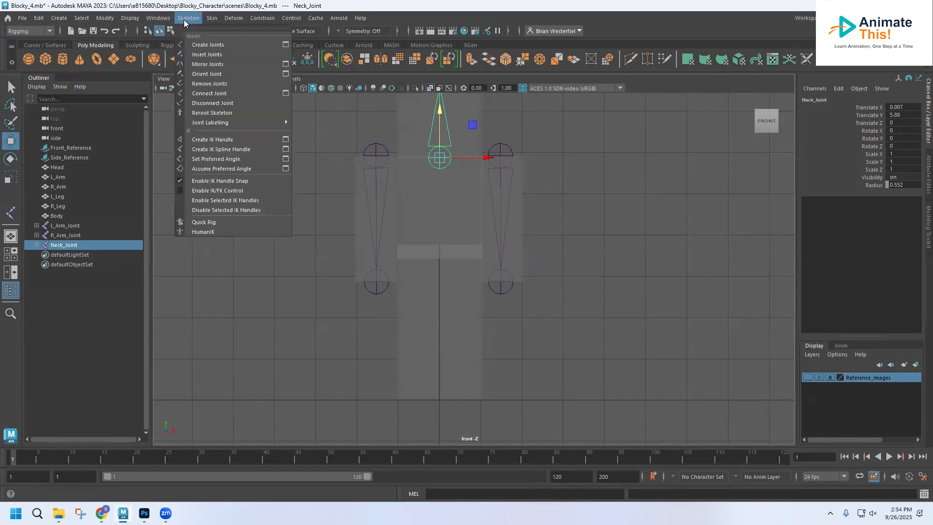
{"action": "left_click", "coordinate": [200, 45]}
{"action": "scroll", "coordinate": [461, 274], "scroll_direction": "down", "scroll_amount": 2}
{"action": "scroll", "coordinate": [464, 278], "scroll_direction": "up", "scroll_amount": 2}
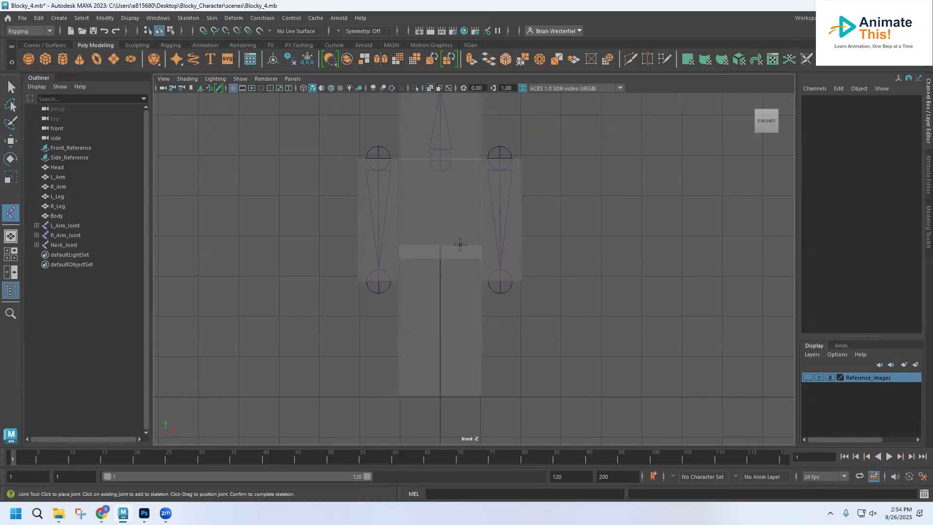
{"action": "left_click", "coordinate": [460, 245]}
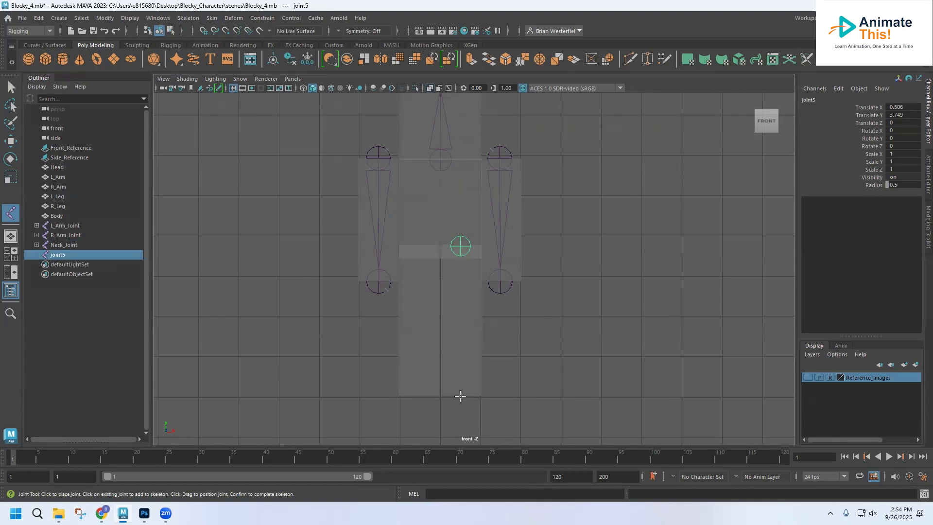
{"action": "left_click", "coordinate": [460, 396]}
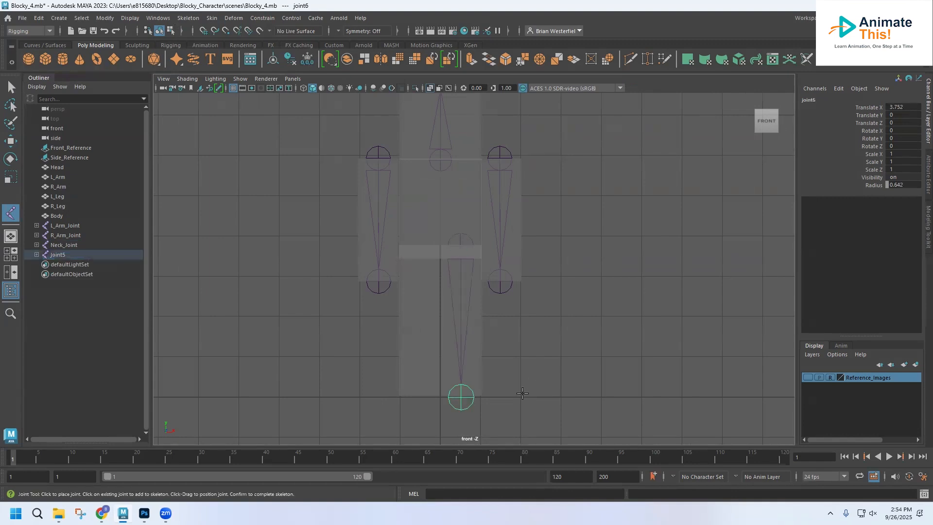
Check the left leg chain from the side and rename its root joint as L_Leg_Joint
{"action": "key", "text": "space"}
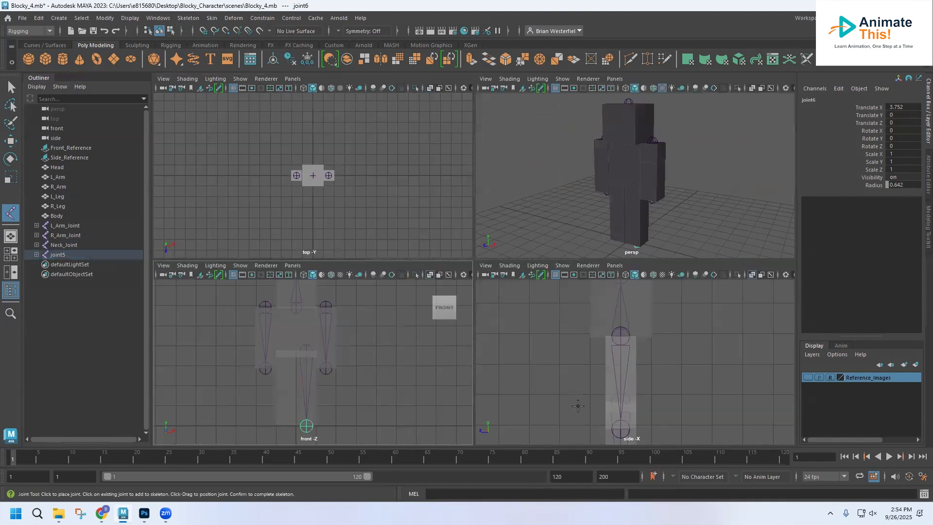
{"action": "scroll", "coordinate": [587, 396], "scroll_direction": "down", "scroll_amount": 5}
{"action": "scroll", "coordinate": [587, 395], "scroll_direction": "up", "scroll_amount": 2}
{"action": "middle_click_drag", "start_coordinate": [588, 395], "coordinate": [545, 331], "text": "alt"}
{"action": "scroll", "coordinate": [544, 348], "scroll_direction": "up", "scroll_amount": 4}
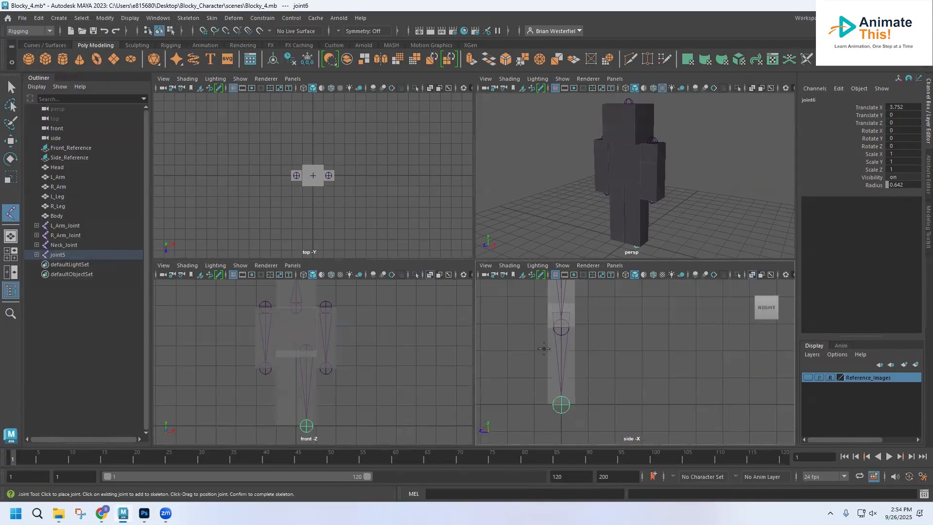
{"action": "scroll", "coordinate": [543, 348], "scroll_direction": "down", "scroll_amount": 2}
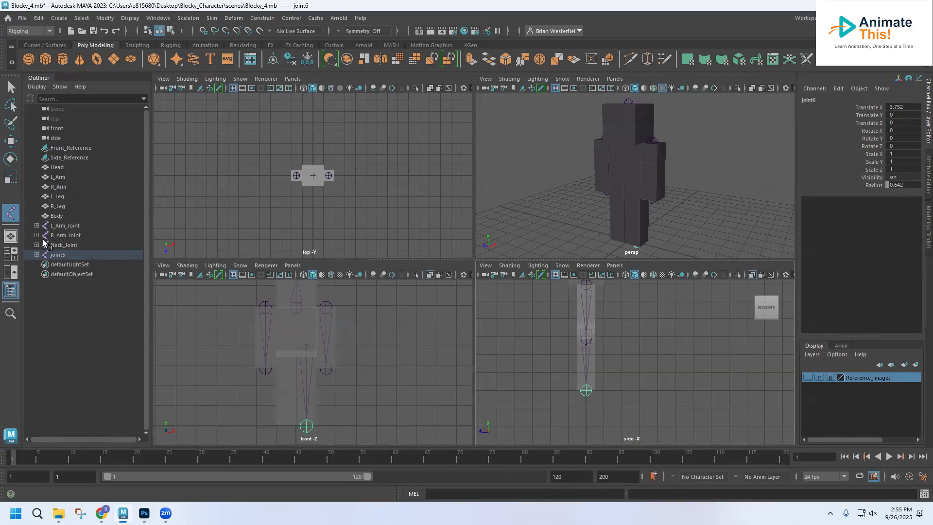
{"action": "left_click", "coordinate": [12, 89]}
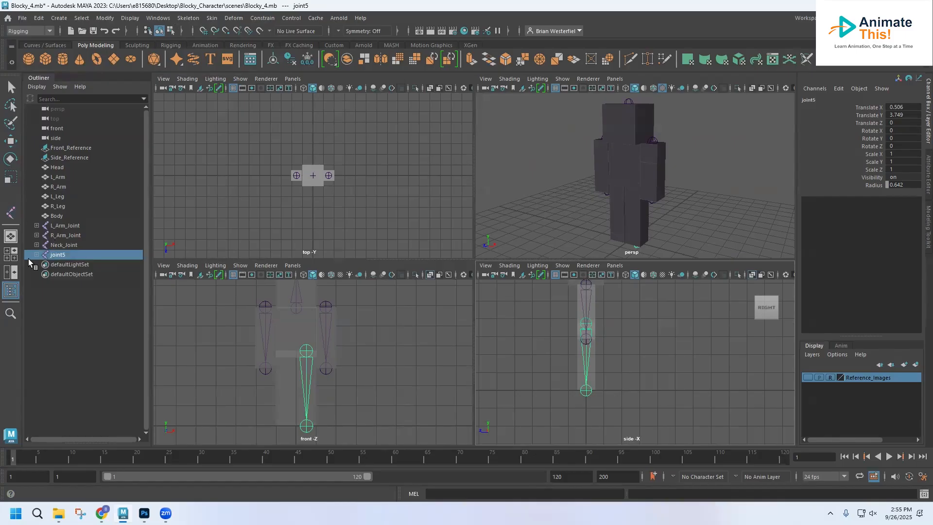
{"action": "double_click", "coordinate": [62, 257]}
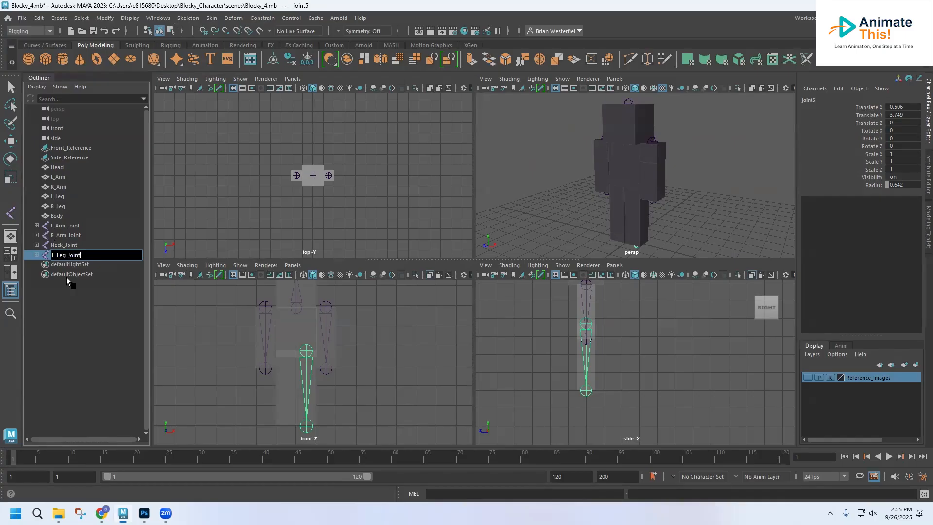
{"action": "key", "text": "Return"}
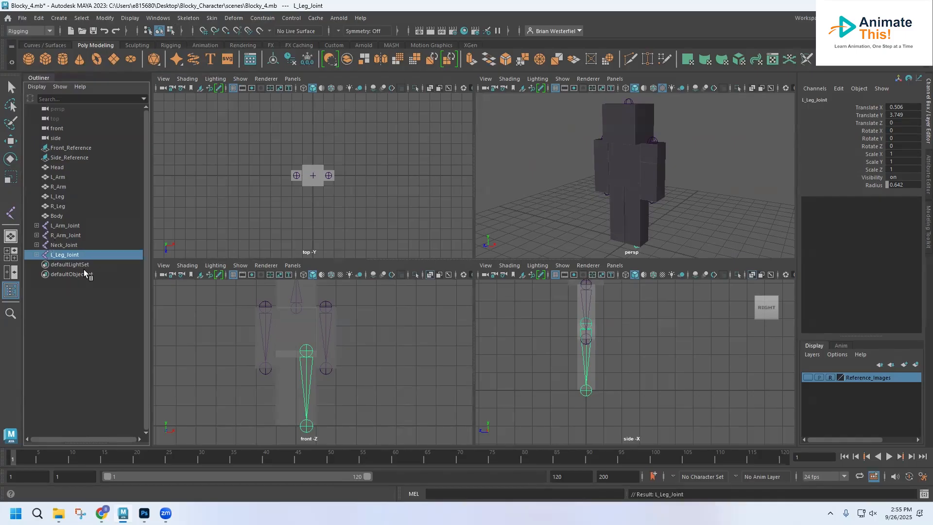
Duplicate the left leg joint chain and move the copy onto the right leg at Translate X -0.539
{"action": "key", "text": "ctrl+d"}
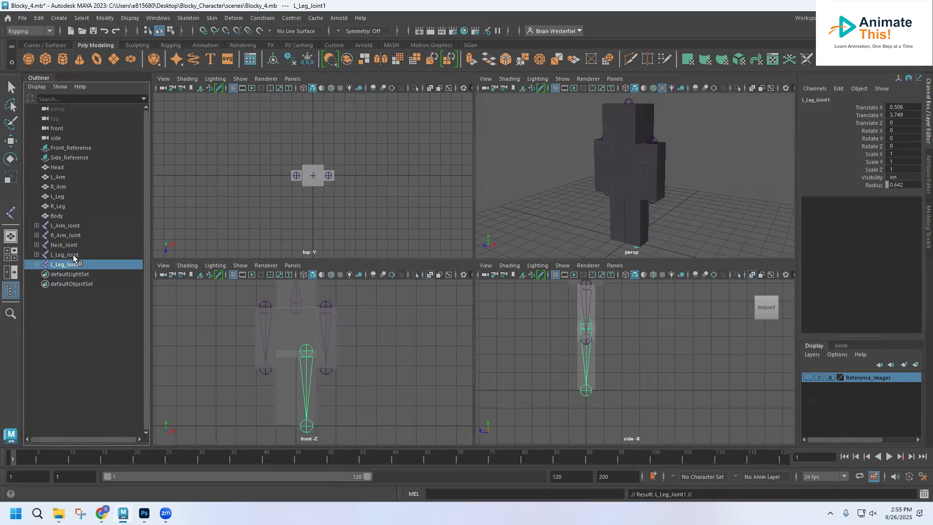
{"action": "left_click", "coordinate": [10, 142]}
{"action": "left_click_drag", "start_coordinate": [357, 354], "coordinate": [335, 354]}
{"action": "scroll", "coordinate": [284, 387], "scroll_direction": "up", "scroll_amount": 5}
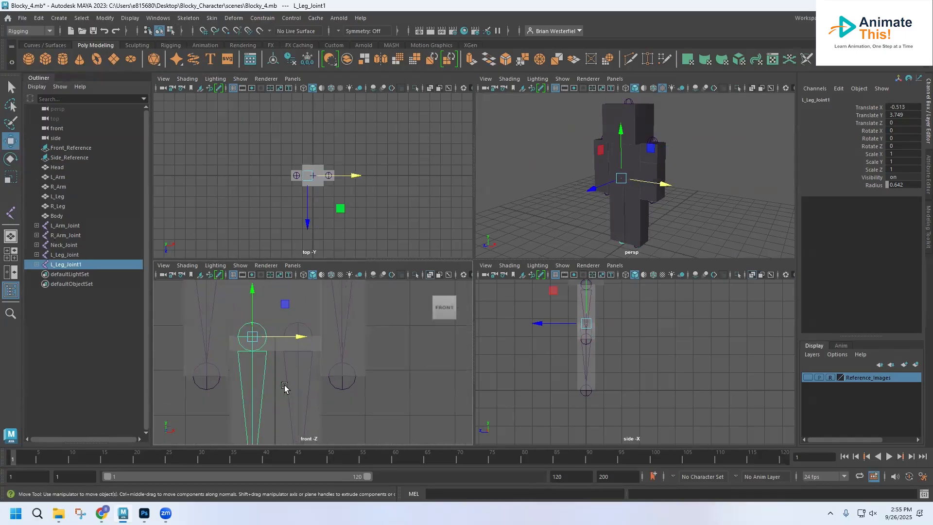
{"action": "key", "text": "space"}
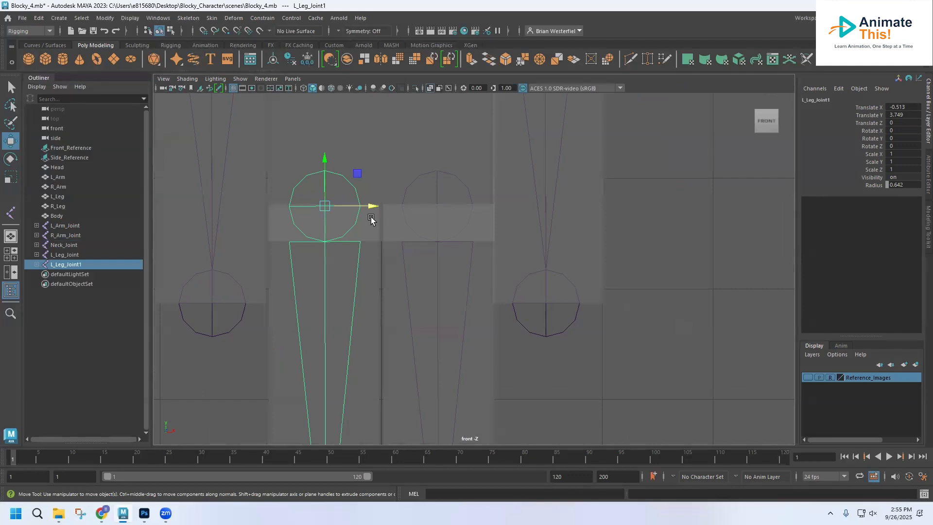
{"action": "left_click_drag", "start_coordinate": [376, 207], "coordinate": [374, 208]}
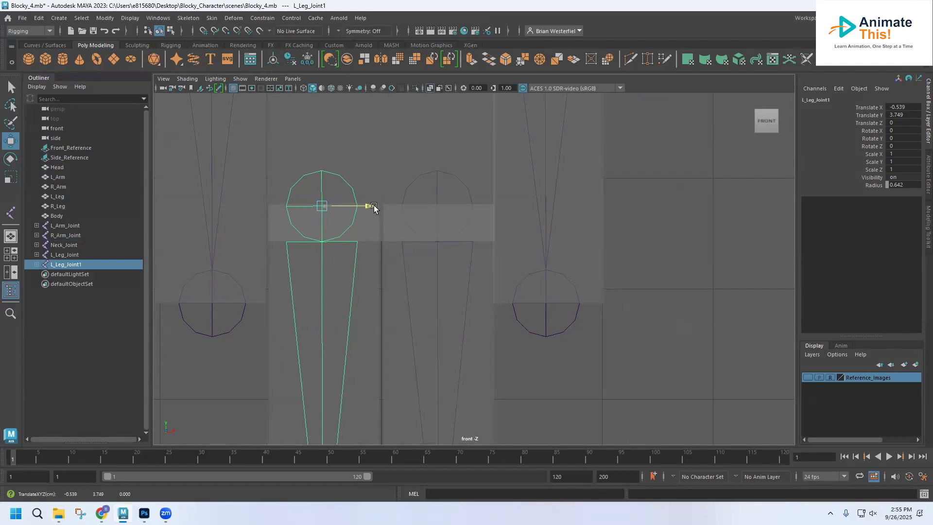
{"action": "left_click_drag", "start_coordinate": [374, 207], "coordinate": [373, 207]}
Raise the hip joints of both legs, the right one to Translate Y 3.775 and the left one to 3.762
{"action": "left_click_drag", "start_coordinate": [323, 158], "coordinate": [322, 155]}
{"action": "left_click", "coordinate": [435, 181]}
{"action": "left_click_drag", "start_coordinate": [437, 160], "coordinate": [437, 158]}
Raise the foot joints of both legs, the right one to Translate X 3.748 and the left one to 3.739
{"action": "middle_click_drag", "start_coordinate": [415, 340], "coordinate": [432, 109], "text": "alt"}
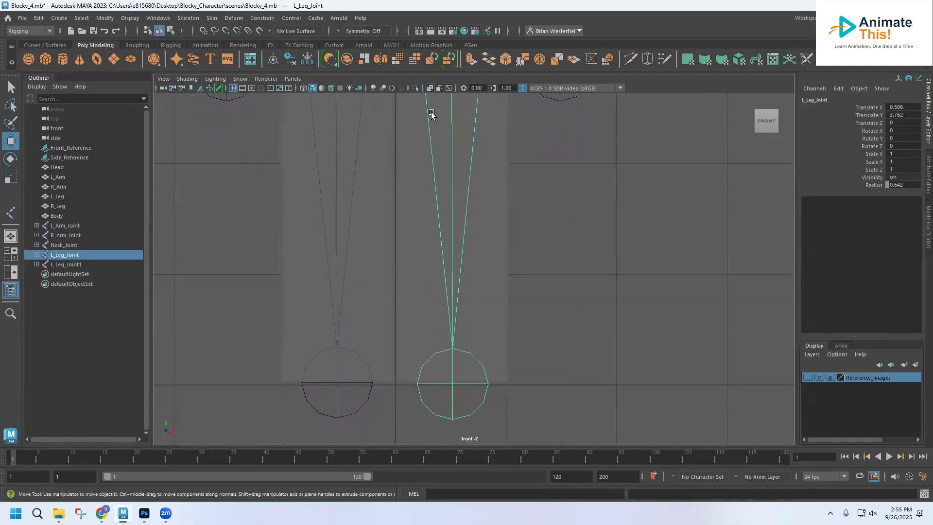
{"action": "left_click", "coordinate": [367, 402]}
{"action": "left_click_drag", "start_coordinate": [339, 333], "coordinate": [340, 330]}
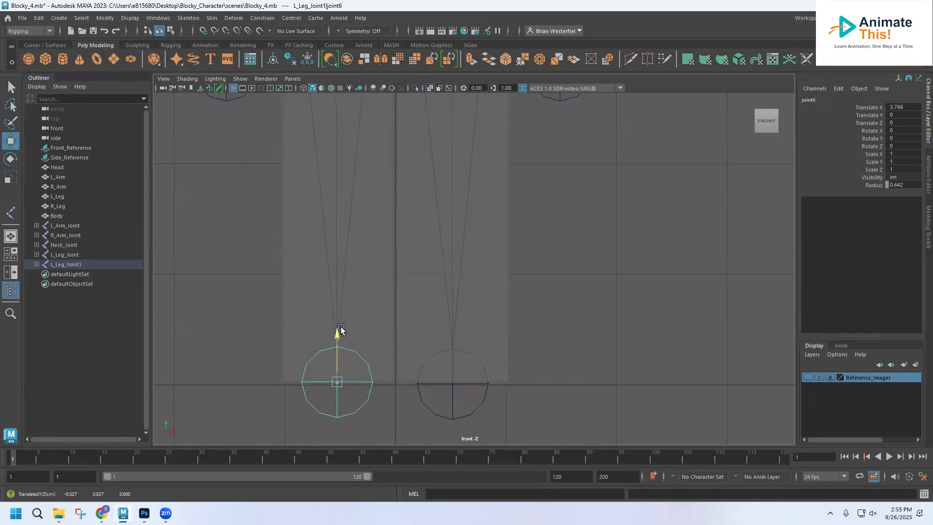
{"action": "left_click", "coordinate": [479, 404]}
{"action": "left_click", "coordinate": [481, 403]}
{"action": "left_click_drag", "start_coordinate": [461, 339], "coordinate": [454, 329]}
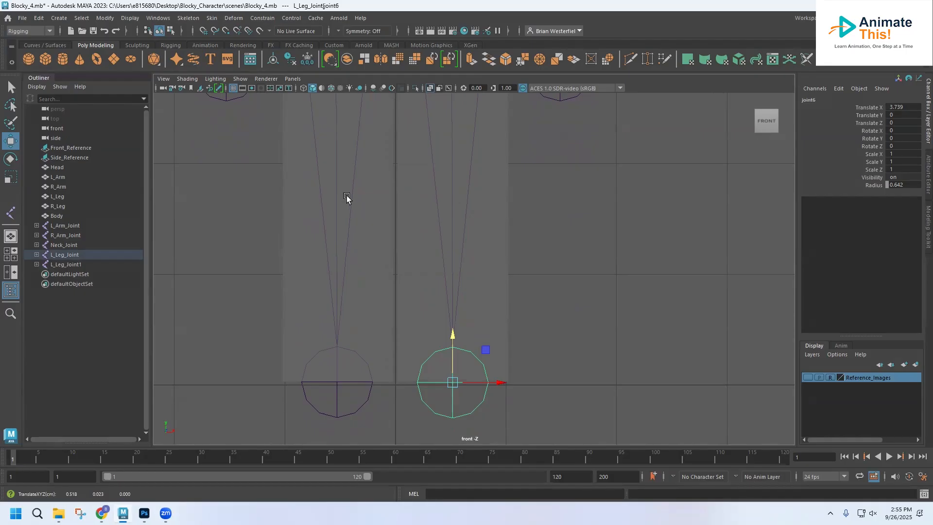
Rename the duplicated joint chain on the right leg as R_Leg_Joint
{"action": "left_click", "coordinate": [76, 265]}
{"action": "double_click", "coordinate": [75, 265]}
{"action": "left_click", "coordinate": [85, 265]}
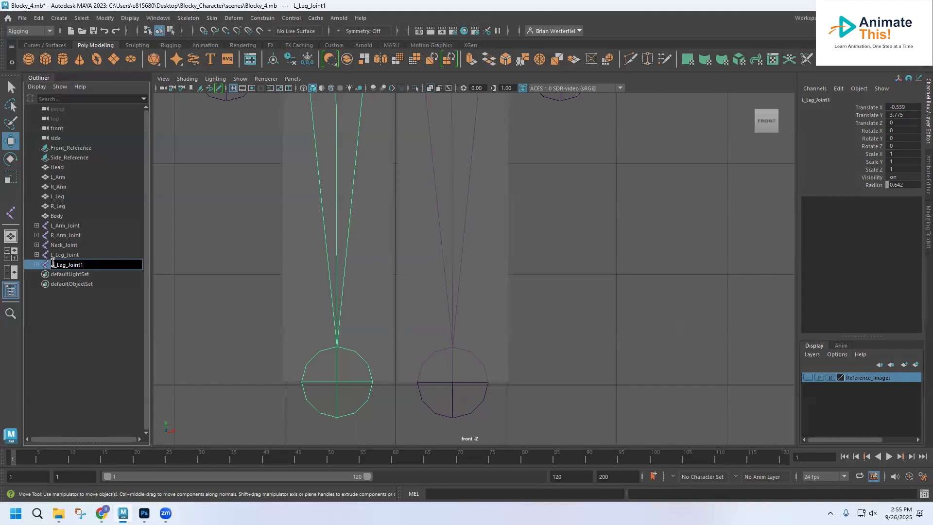
{"action": "type", "text": "R"}
{"action": "left_click", "coordinate": [645, 286]}
Create a two-joint chain for the body, from the base of the torso at about Translate Y 3.425 up to the neck joint
{"action": "middle_click_drag", "start_coordinate": [513, 249], "coordinate": [495, 343], "text": "alt"}
{"action": "scroll", "coordinate": [470, 228], "scroll_direction": "down", "scroll_amount": 6}
{"action": "middle_click_drag", "start_coordinate": [459, 213], "coordinate": [449, 280], "text": "alt"}
{"action": "scroll", "coordinate": [456, 284], "scroll_direction": "up", "scroll_amount": 1}
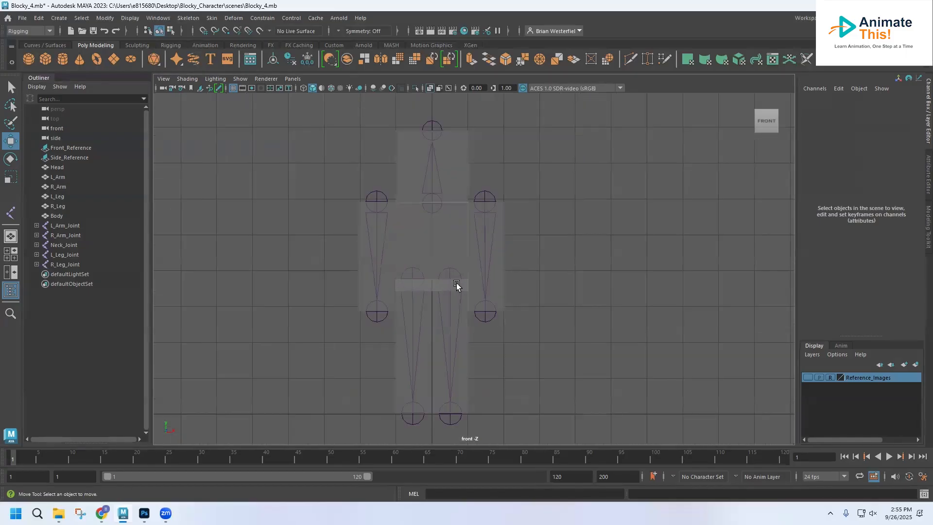
{"action": "scroll", "coordinate": [456, 285], "scroll_direction": "up", "scroll_amount": 2}
{"action": "scroll", "coordinate": [456, 285], "scroll_direction": "up", "scroll_amount": 1}
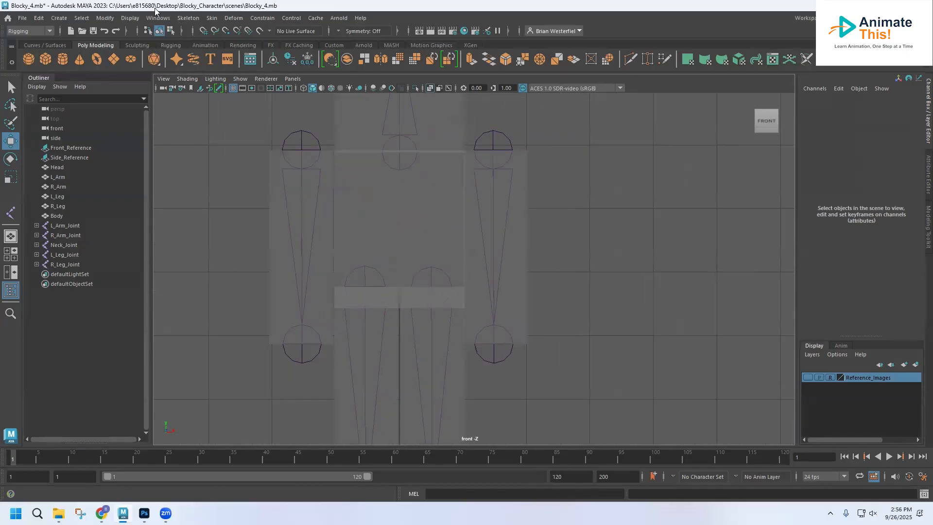
{"action": "left_click", "coordinate": [188, 17]}
{"action": "left_click", "coordinate": [201, 46]}
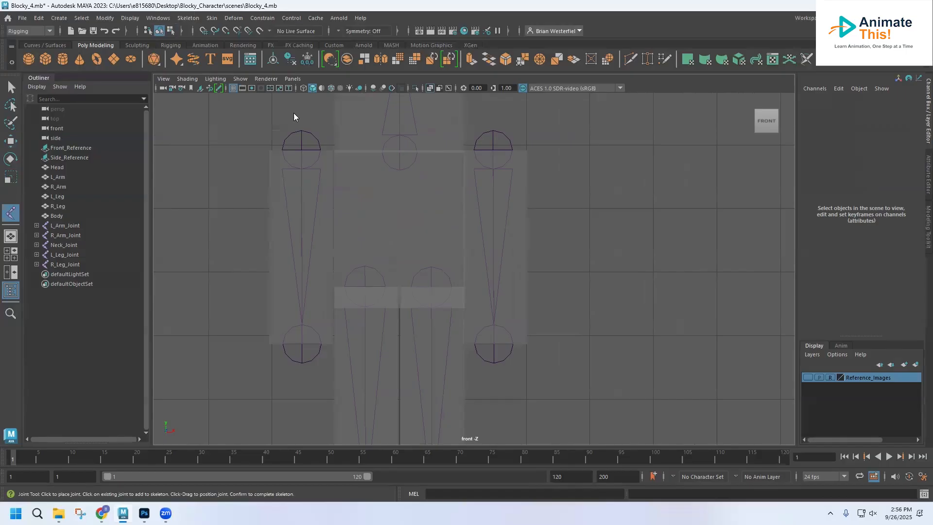
{"action": "left_click", "coordinate": [398, 307]}
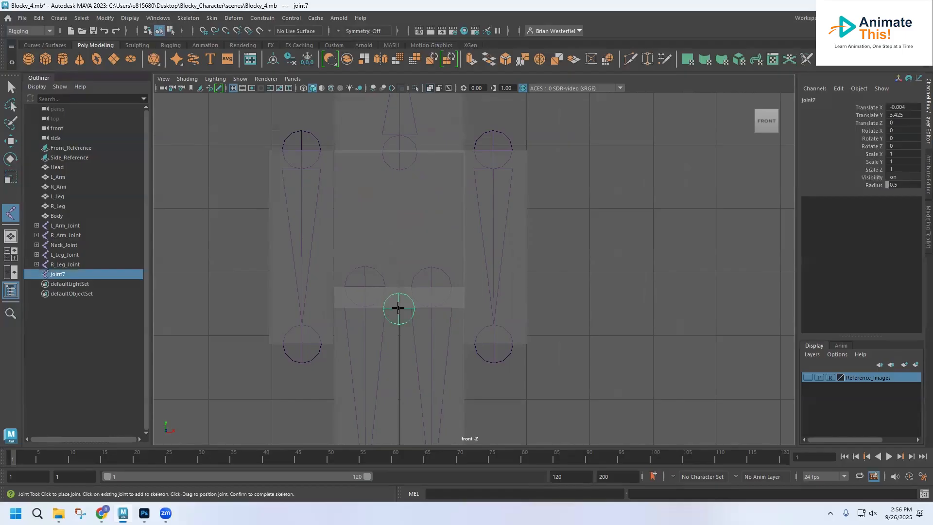
{"action": "left_click", "coordinate": [399, 150]}
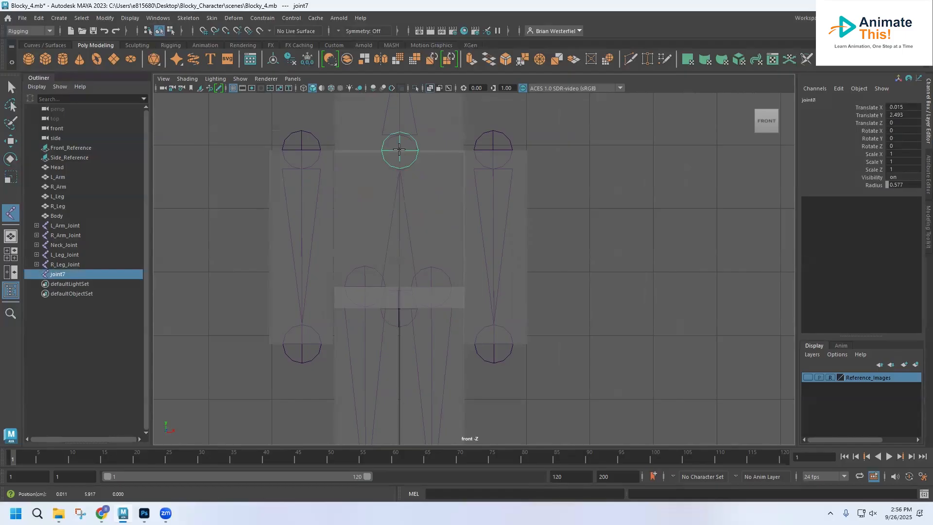
{"action": "key", "text": "space"}
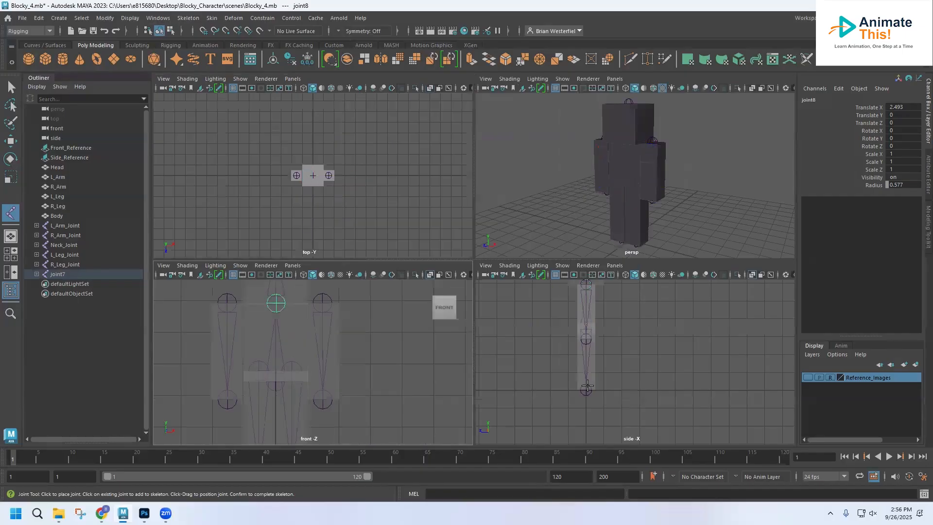
{"action": "key", "text": "space"}
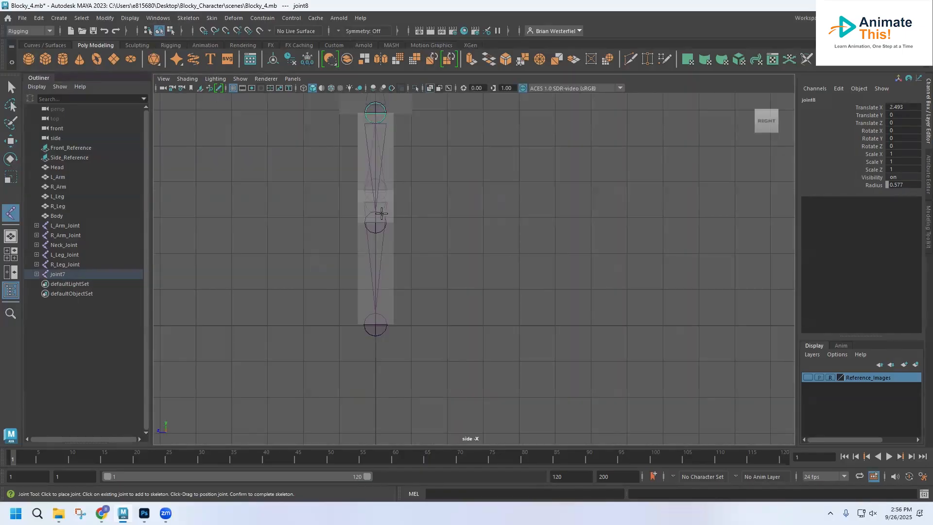
{"action": "key", "text": "space"}
{"action": "key", "text": "Return"}
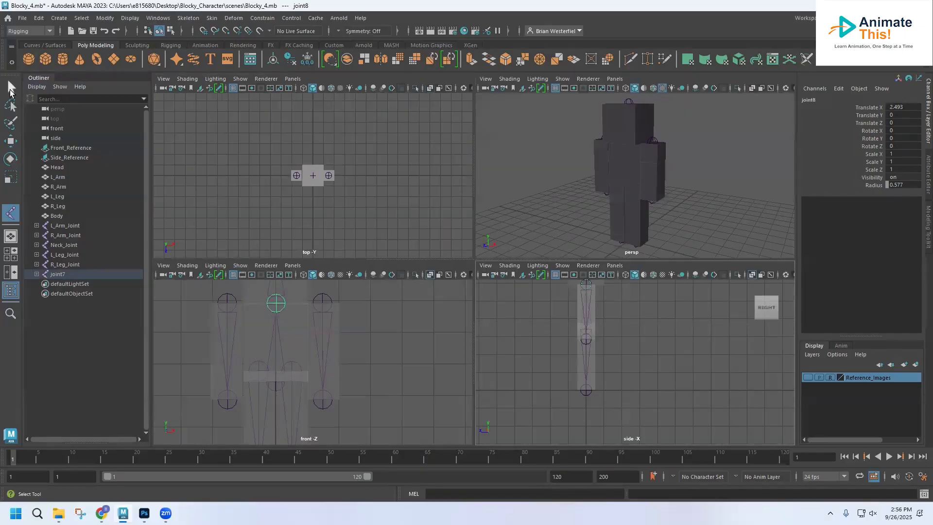
Rename the new torso joint chain as Body_Joint
{"action": "double_click", "coordinate": [59, 275]}
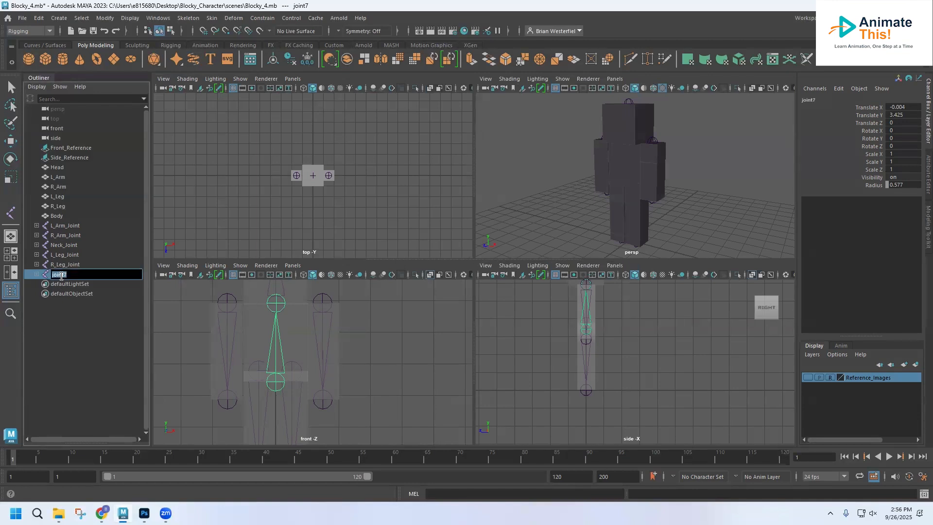
{"action": "type", "text": "Body_J"}
{"action": "key", "text": "Return"}
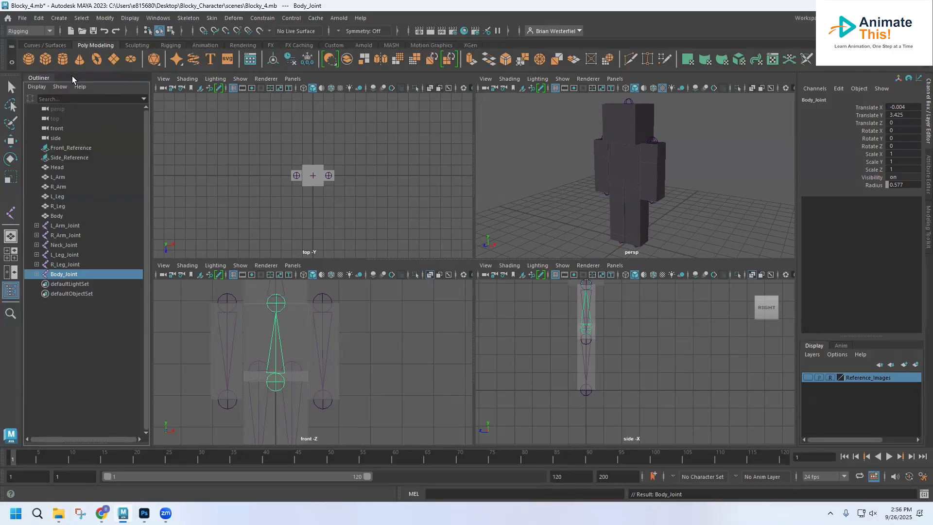
Create a NURBS circle and move it to the left shoulder joint at about Translate X 1.522, Translate Y 5.918
{"action": "left_click", "coordinate": [39, 46]}
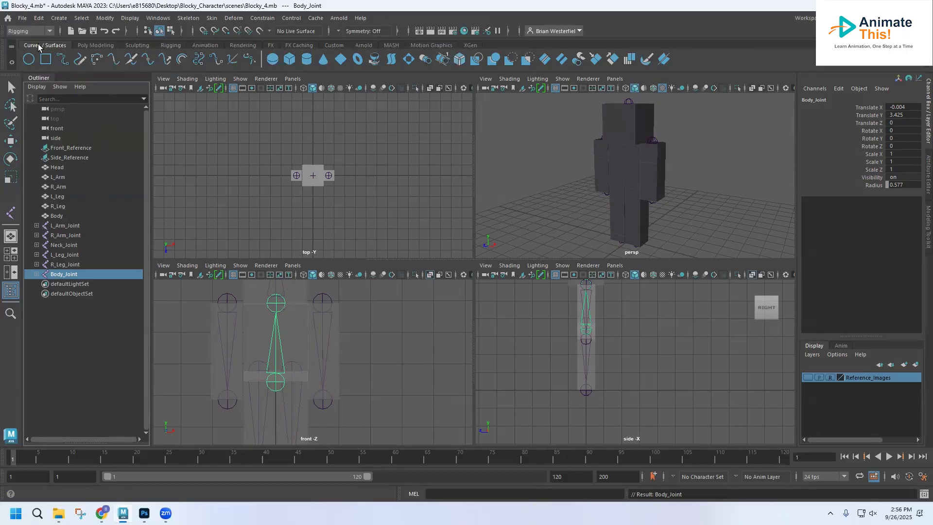
{"action": "left_click", "coordinate": [29, 59]}
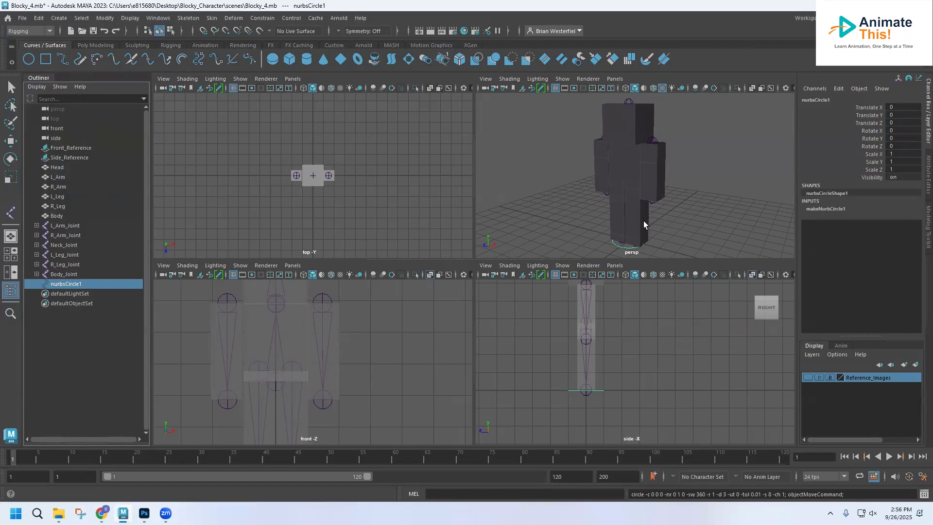
{"action": "left_click", "coordinate": [11, 141]}
{"action": "left_click_drag", "start_coordinate": [629, 205], "coordinate": [628, 97]}
{"action": "left_click", "coordinate": [327, 302]}
{"action": "left_click_drag", "start_coordinate": [327, 302], "coordinate": [375, 302]}
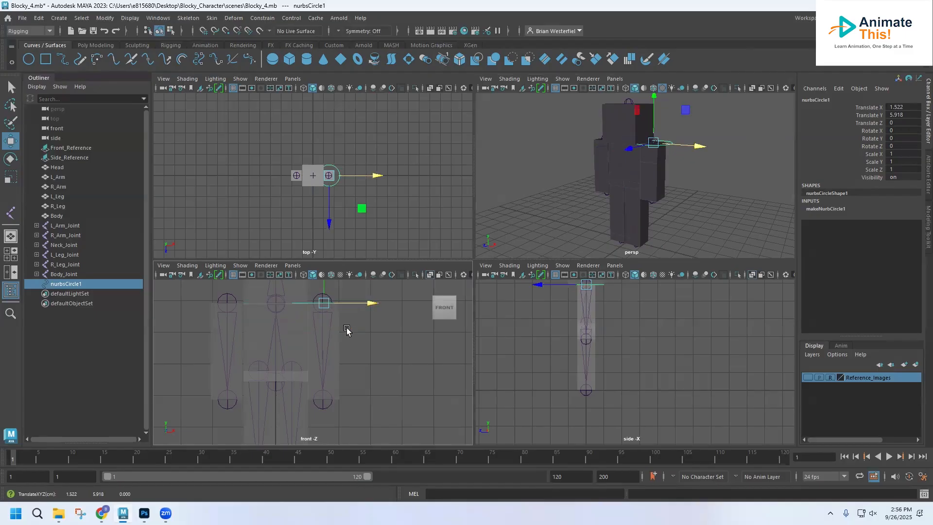
Fine-tune the circle's alignment on the left shoulder joint to about Translate X 1.48
{"action": "key", "text": "space"}
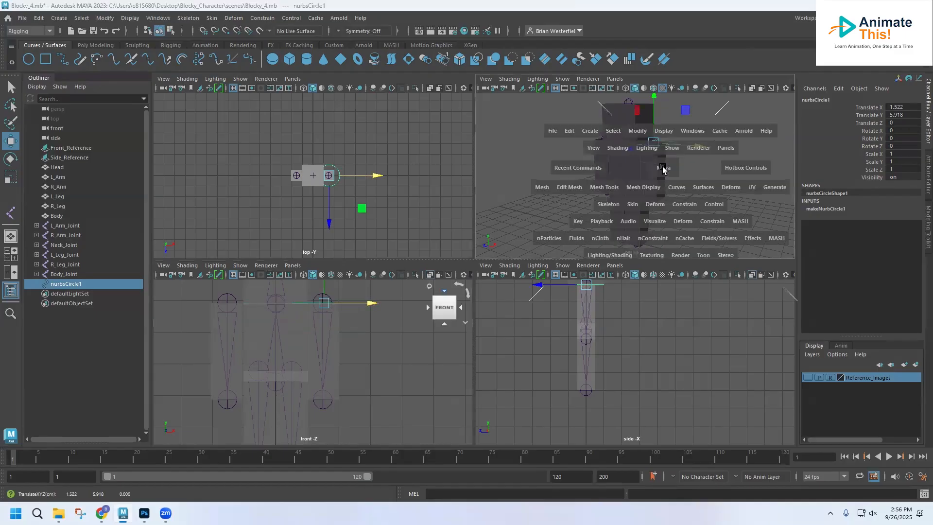
{"action": "middle_click_drag", "start_coordinate": [519, 227], "coordinate": [492, 264], "text": "alt"}
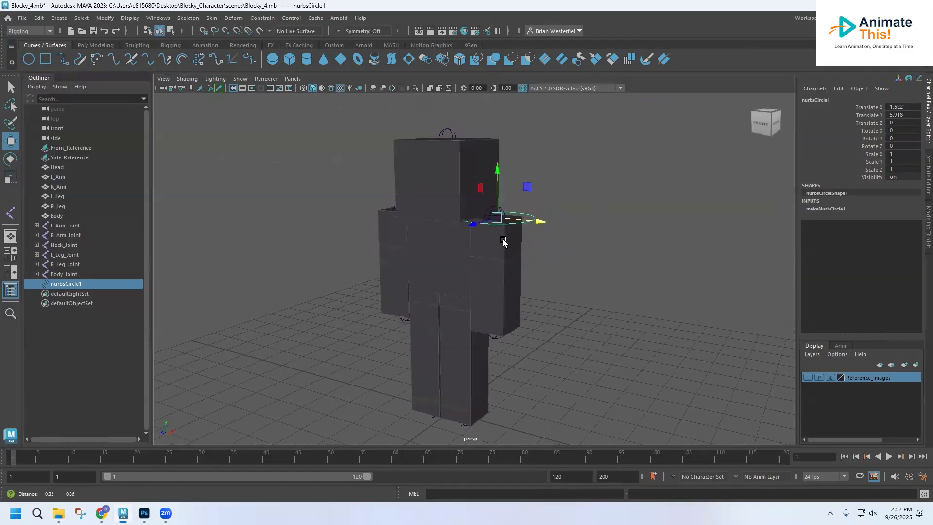
{"action": "mouse_move", "coordinate": [492, 264]}
{"action": "left_mouse_down", "text": "alt"}
{"action": "mouse_move", "coordinate": [479, 267]}
{"action": "mouse_move", "coordinate": [487, 272]}
{"action": "left_mouse_up", "text": "alt"}
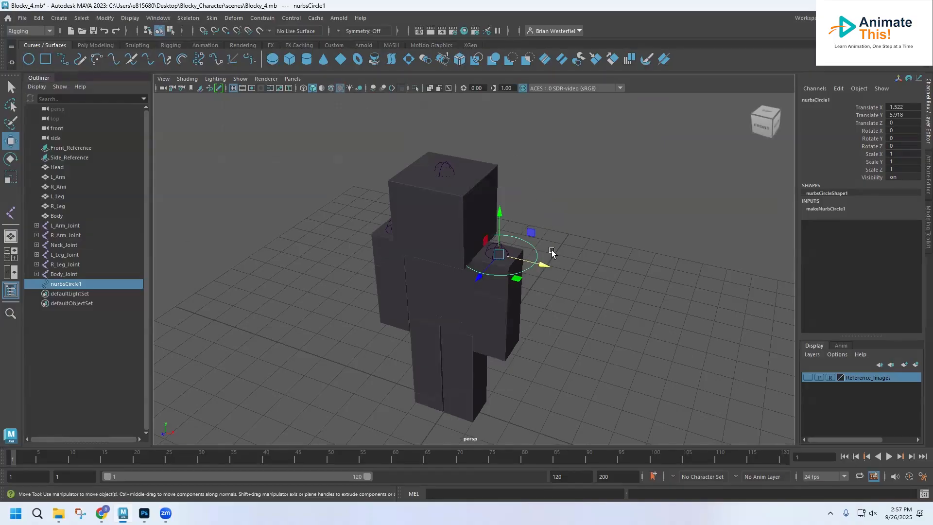
{"action": "left_click", "coordinate": [541, 265]}
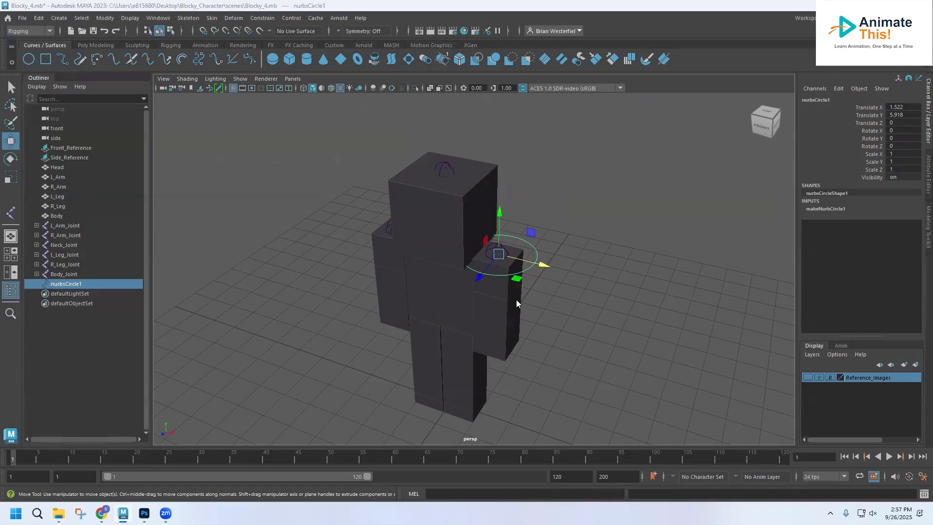
{"action": "key", "text": "space"}
{"action": "key", "text": "space"}
{"action": "scroll", "coordinate": [463, 258], "scroll_direction": "up", "scroll_amount": 2}
{"action": "middle_click_drag", "start_coordinate": [514, 191], "coordinate": [399, 286], "text": "alt"}
{"action": "left_click_drag", "start_coordinate": [448, 187], "coordinate": [439, 189]}
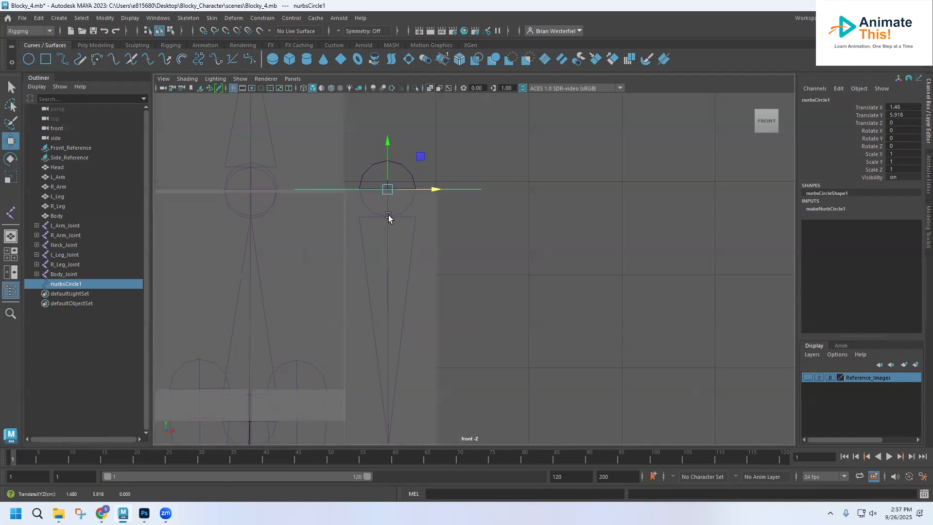
Rename the circle on the left shoulder as L_Arm_Control
{"action": "double_click", "coordinate": [57, 285]}
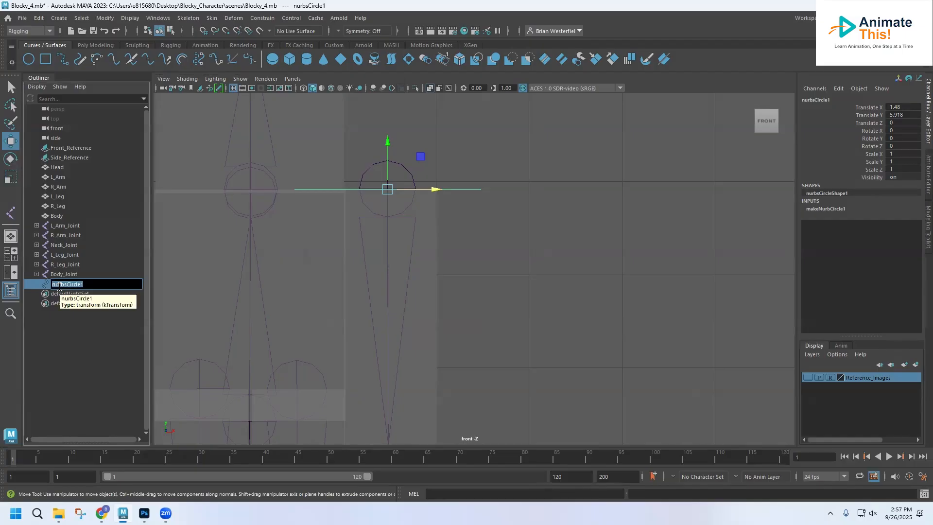
{"action": "type", "text": "L_Arm_Control"}
{"action": "key", "text": "Return"}
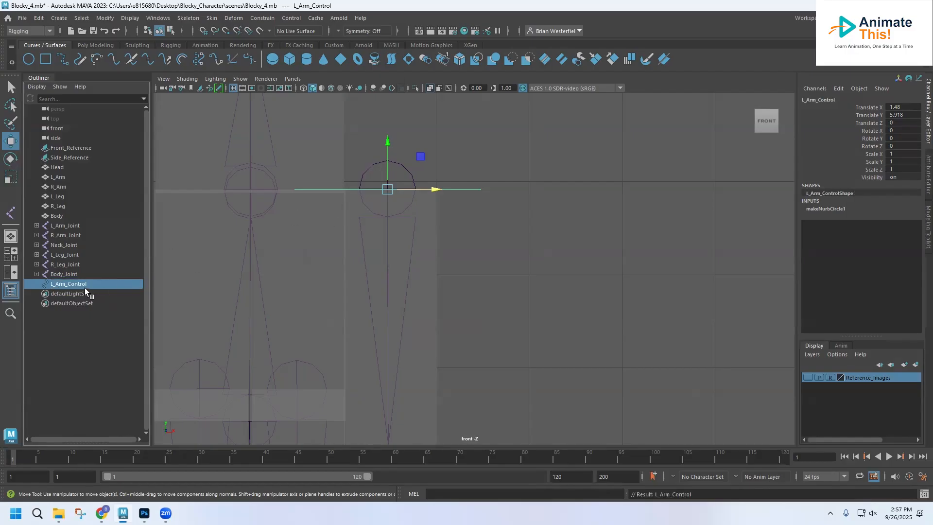
Duplicate L_Arm_Control and move the copy onto the right shoulder joint at about Translate X -1.539
{"action": "key", "text": "ctrl+d"}
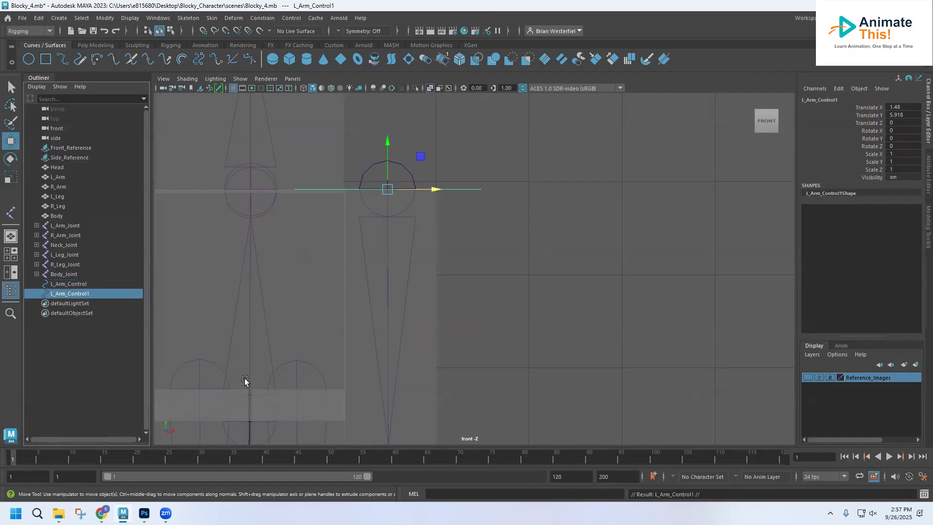
{"action": "scroll", "coordinate": [387, 351], "scroll_direction": "down", "scroll_amount": 4}
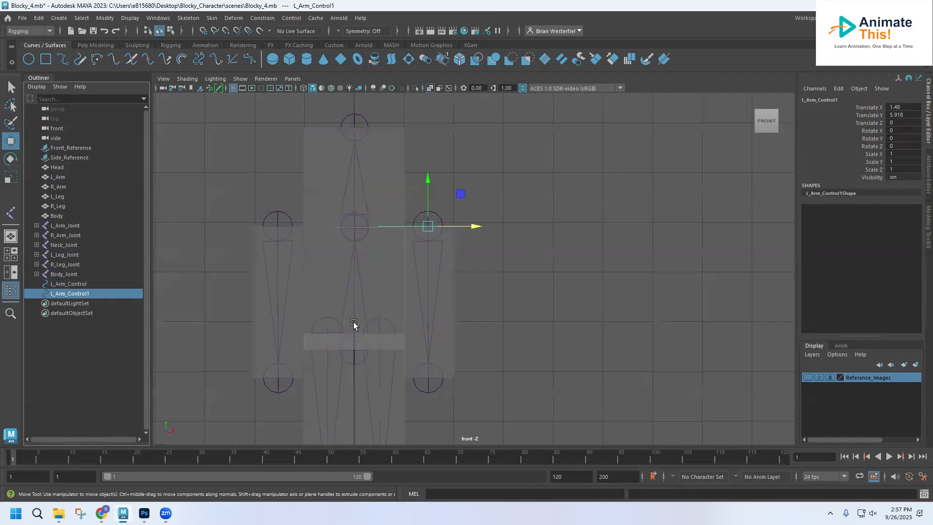
{"action": "left_click_drag", "start_coordinate": [473, 222], "coordinate": [324, 226]}
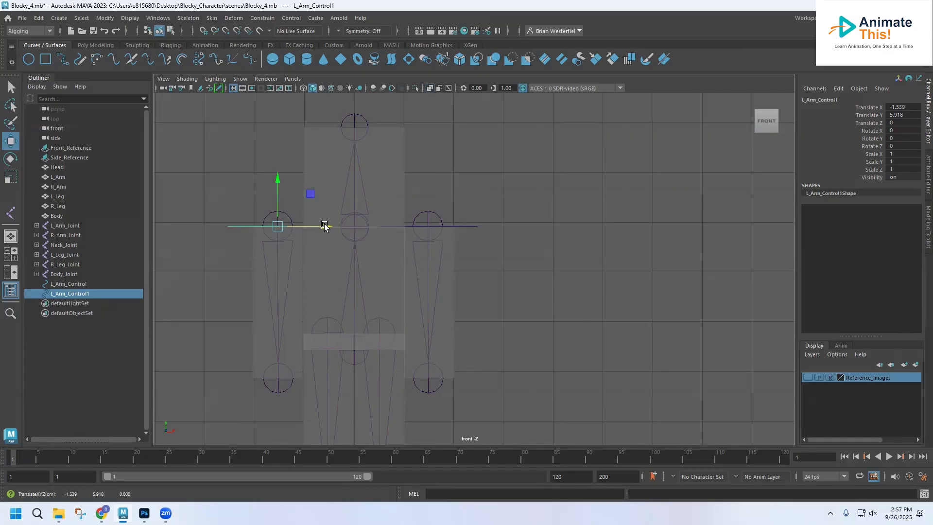
Rename the duplicated circle on the right shoulder as R_Arm_Control and clear the selection
{"action": "left_click", "coordinate": [60, 295]}
{"action": "double_click", "coordinate": [60, 295]}
{"action": "left_click", "coordinate": [55, 293]}
{"action": "key", "text": "BackSpace"}
{"action": "type", "text": "R_Arm_Control1"}
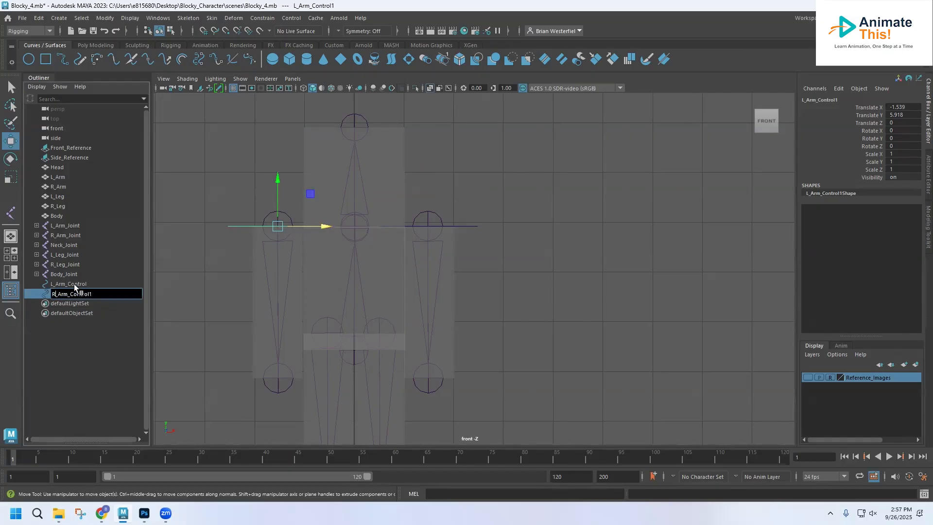
{"action": "key", "text": "BackSpace"}
{"action": "key", "text": "Return"}
{"action": "left_click", "coordinate": [492, 271]}
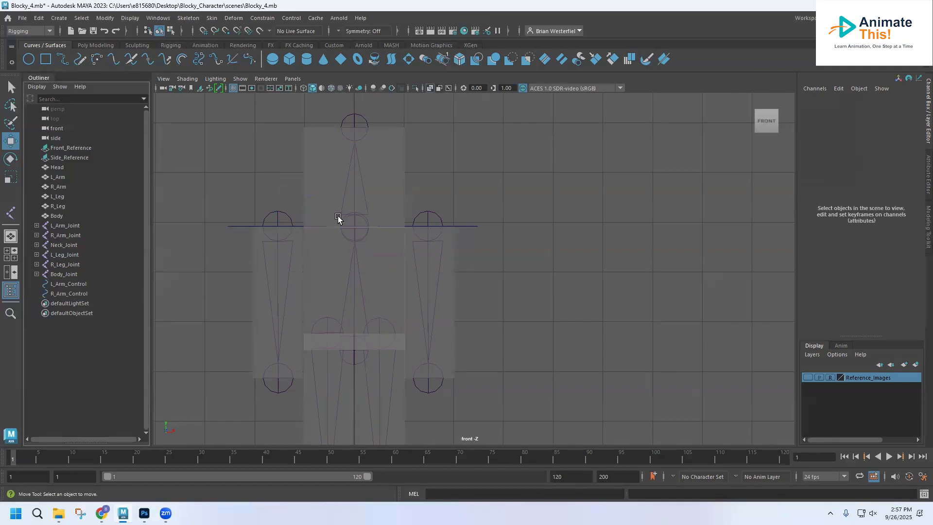
Duplicate R_Arm_Control and move the copy to the neck at about Translate X -0.024
{"action": "left_click", "coordinate": [230, 226]}
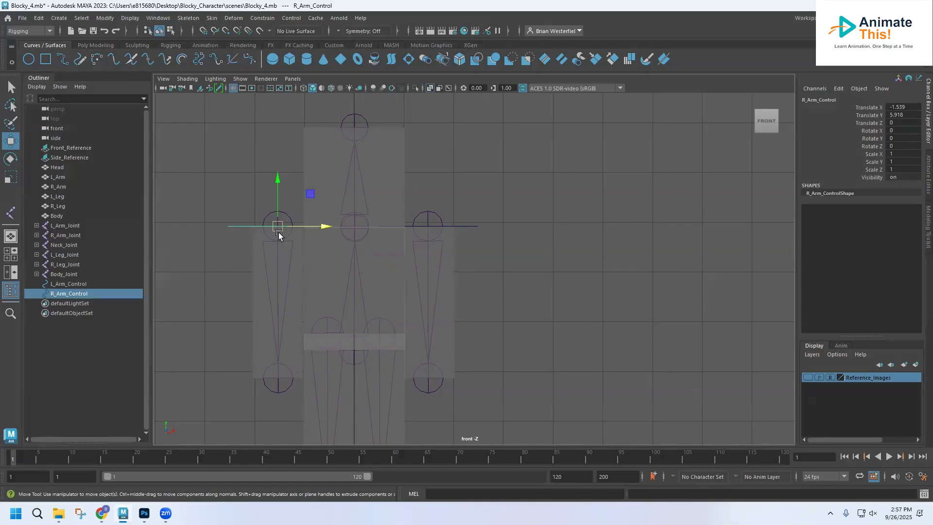
{"action": "key", "text": "ctrl+d"}
{"action": "left_click_drag", "start_coordinate": [326, 228], "coordinate": [401, 227]}
{"action": "scroll", "coordinate": [379, 250], "scroll_direction": "up", "scroll_amount": 1}
{"action": "scroll", "coordinate": [380, 250], "scroll_direction": "up", "scroll_amount": 1}
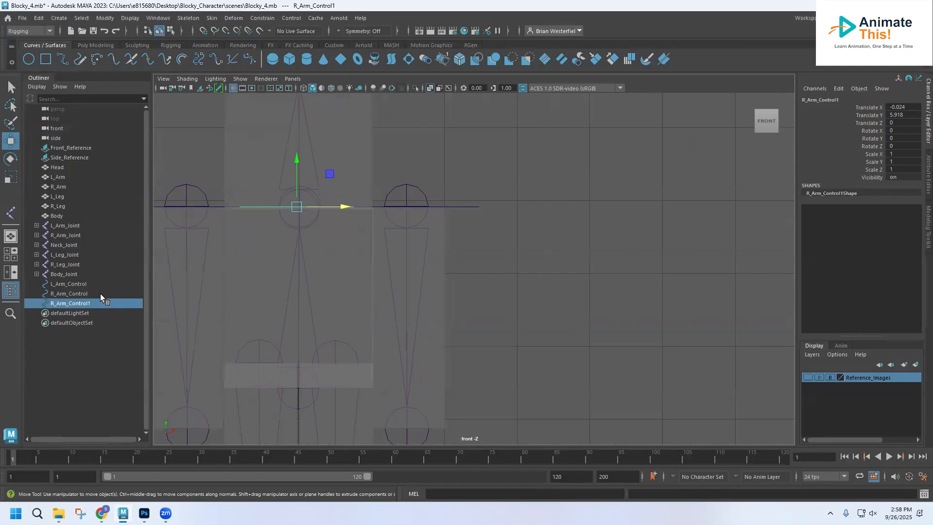
Align the circle at the neck with Neck_Joint by moving it to about Translate X 0.009
{"action": "left_click", "coordinate": [61, 245]}
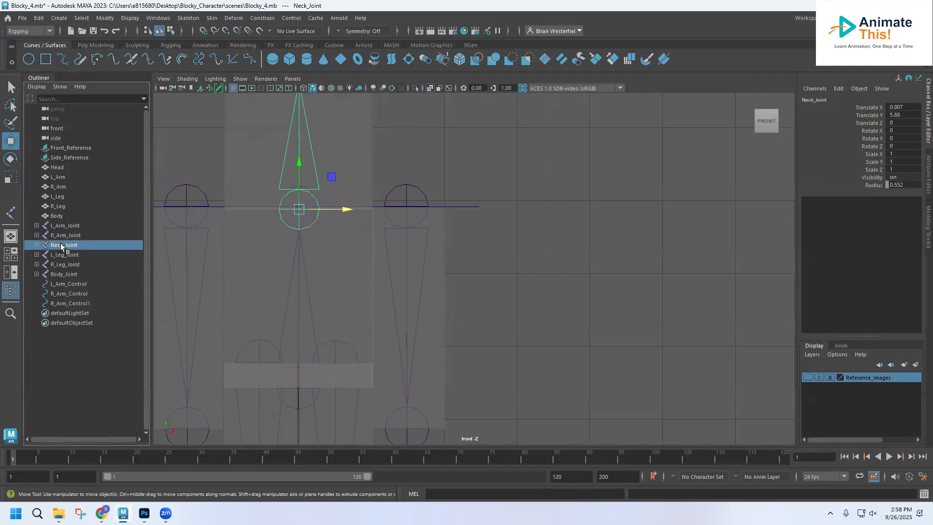
{"action": "left_click", "coordinate": [70, 303], "text": "ctrl"}
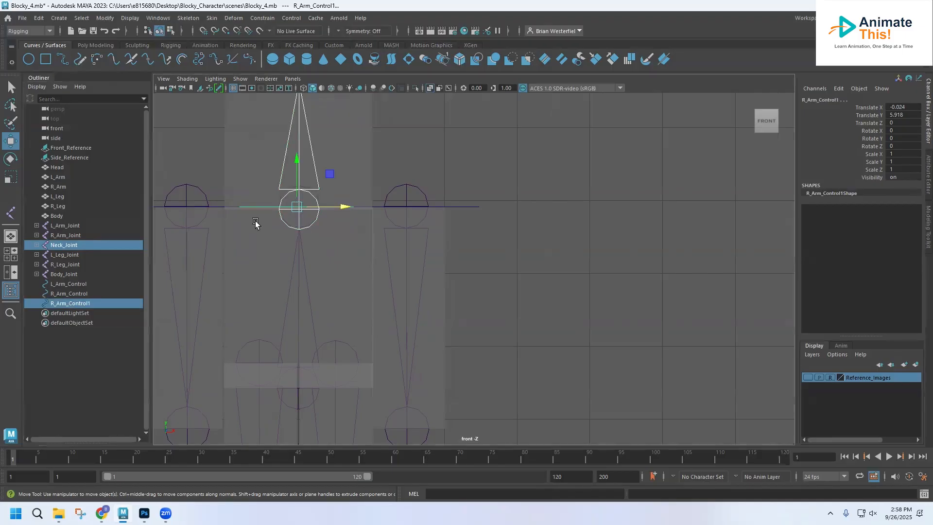
{"action": "left_click", "coordinate": [286, 209]}
{"action": "left_click", "coordinate": [73, 304]}
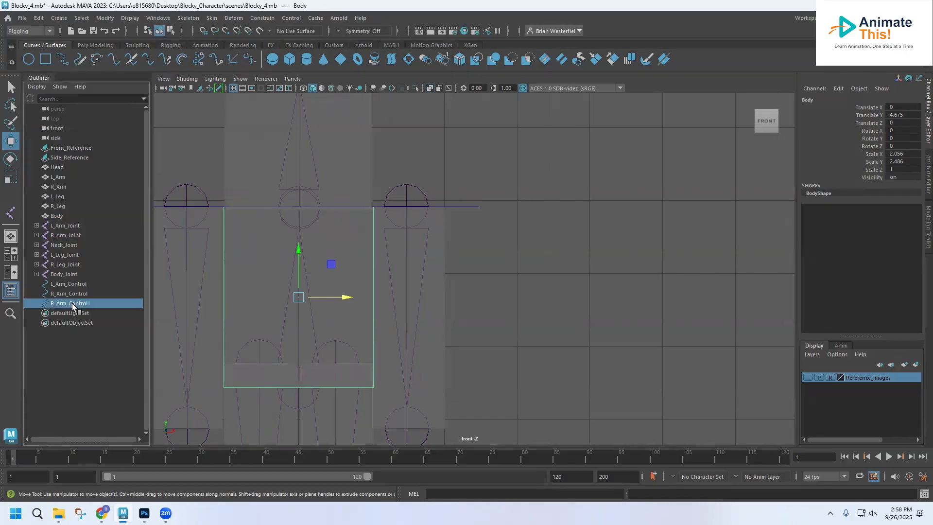
{"action": "left_click_drag", "start_coordinate": [342, 206], "coordinate": [344, 206]}
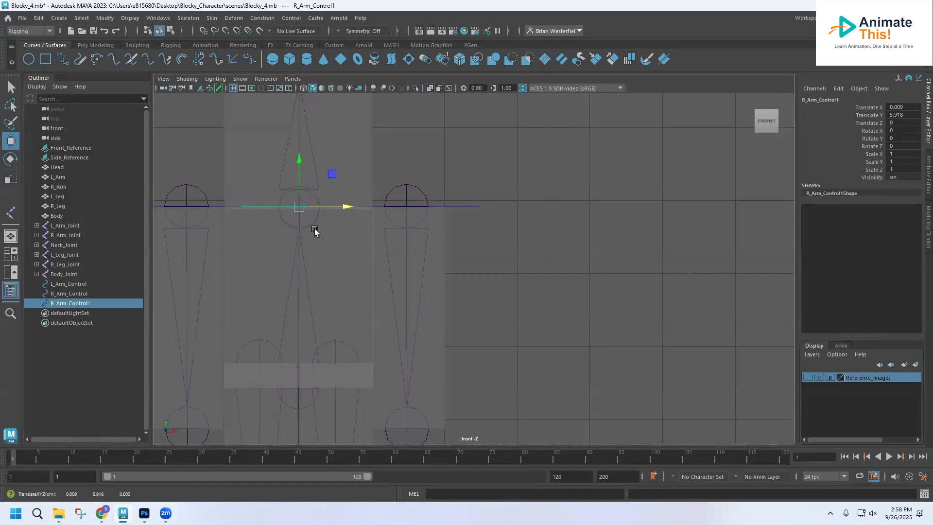
Scale the neck circle to about 3.054 in X and 1.648 in Y and Z so it surrounds the shoulders
{"action": "key", "text": "space"}
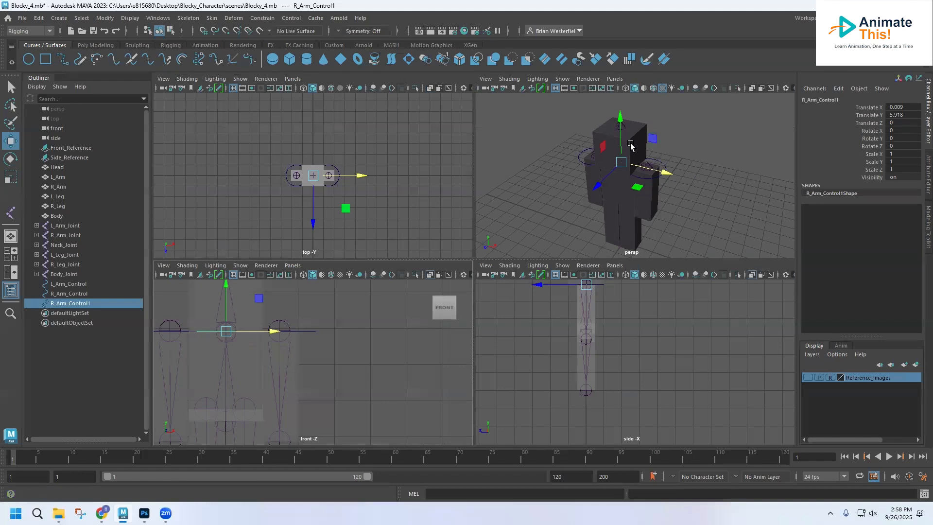
{"action": "left_click", "coordinate": [10, 177]}
{"action": "left_click_drag", "start_coordinate": [622, 162], "coordinate": [699, 187]}
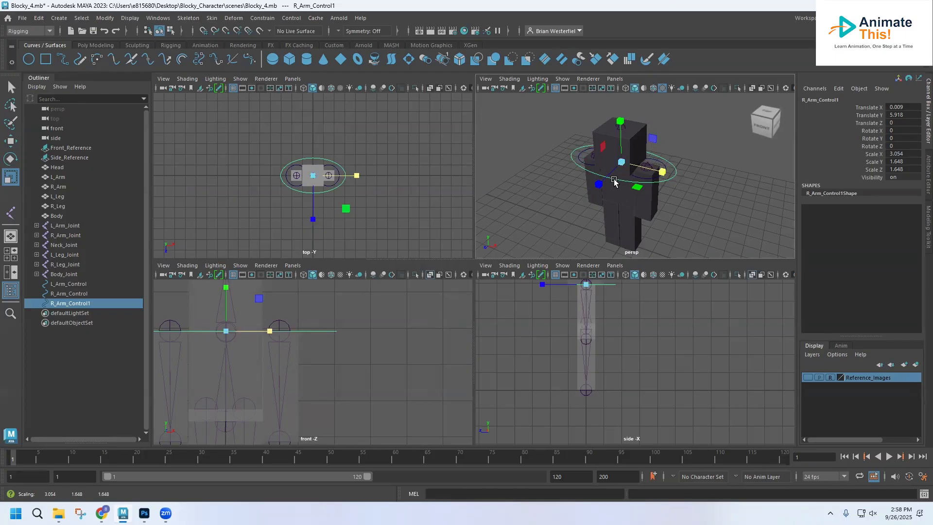
Rename the scaled neck circle as Neck_Control
{"action": "double_click", "coordinate": [65, 303]}
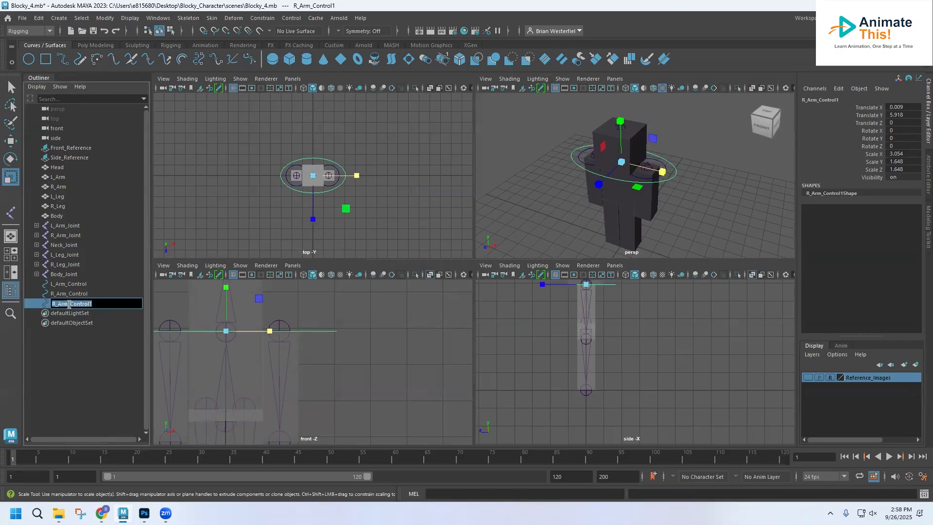
{"action": "type", "text": "Neck"}
{"action": "key", "text": "Return"}
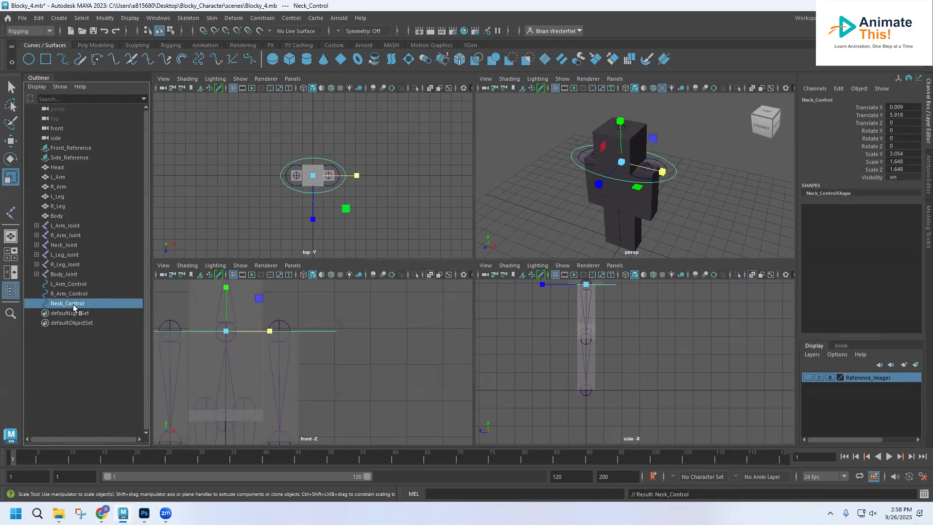
Duplicate Neck_Control and move the copy down to the character's hips at about Translate Y 3.435
{"action": "key", "text": "ctrl+d"}
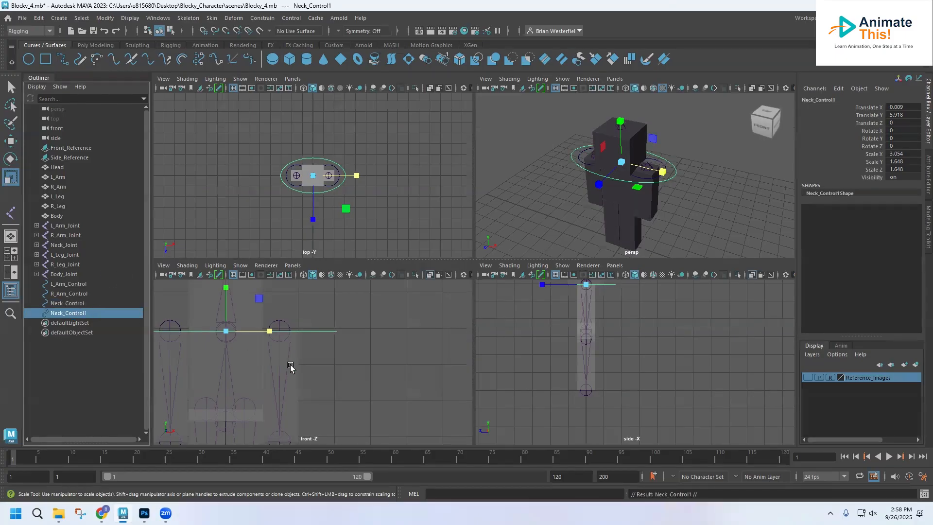
{"action": "key", "text": "space"}
{"action": "scroll", "coordinate": [361, 317], "scroll_direction": "down", "scroll_amount": 3}
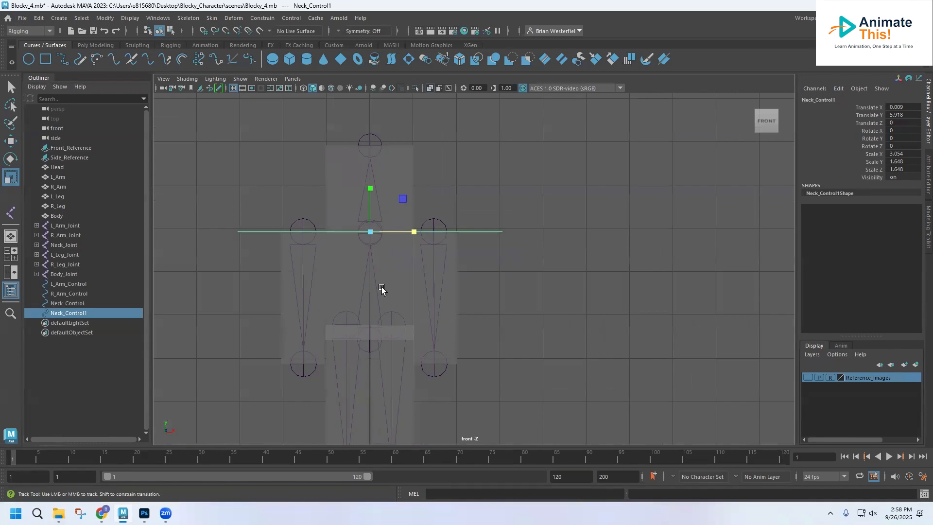
{"action": "middle_click_drag", "start_coordinate": [381, 290], "coordinate": [389, 233], "text": "alt"}
{"action": "key", "text": "w"}
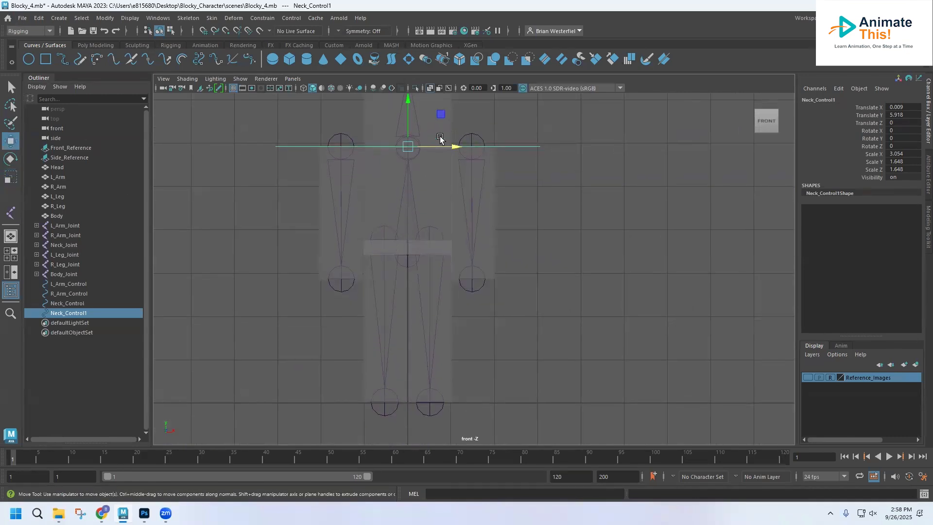
{"action": "left_click_drag", "start_coordinate": [408, 103], "coordinate": [423, 358]}
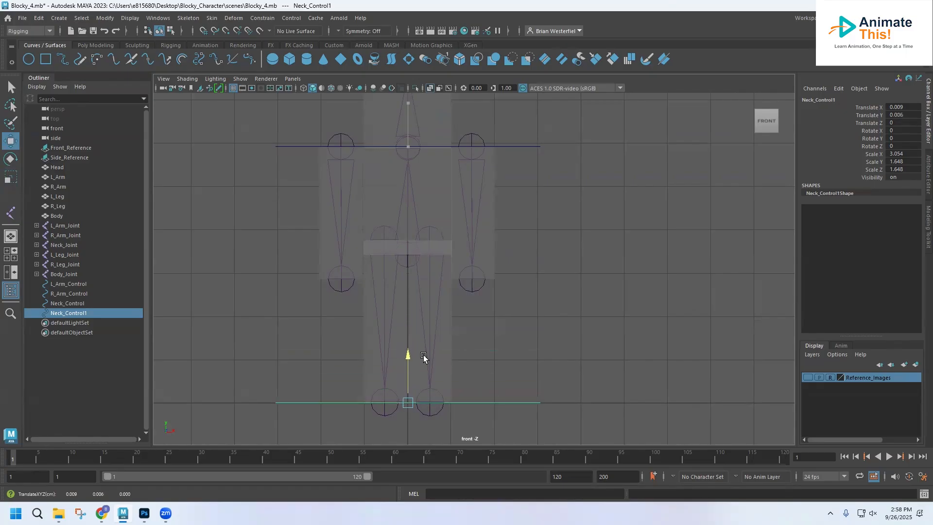
{"action": "key", "text": "space"}
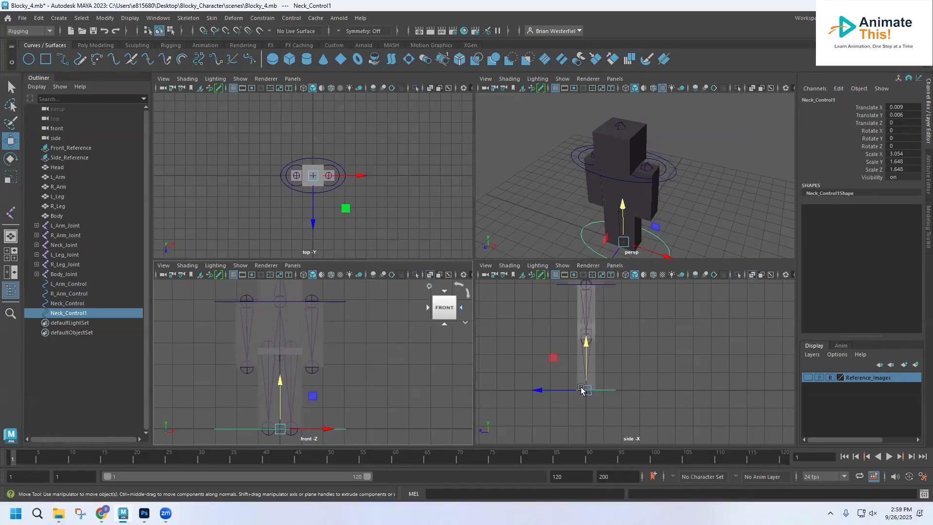
{"action": "left_click_drag", "start_coordinate": [279, 382], "coordinate": [290, 319]}
{"action": "scroll", "coordinate": [298, 381], "scroll_direction": "up", "scroll_amount": 5}
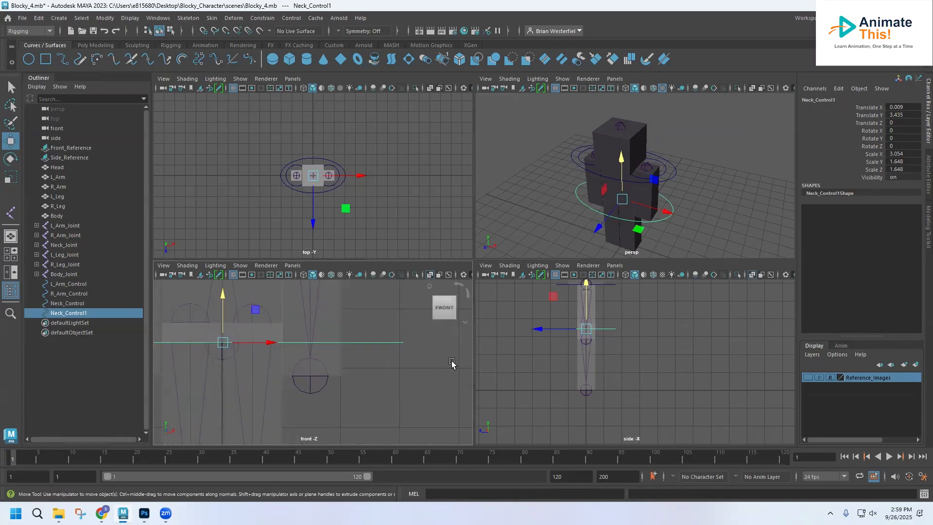
Rename the circle around the hips as Body_Control
{"action": "double_click", "coordinate": [64, 313]}
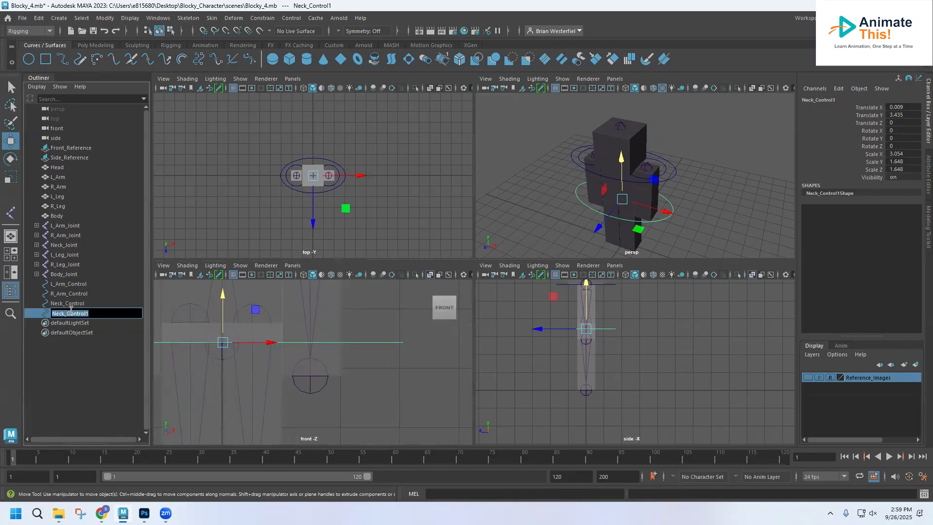
{"action": "type", "text": "Body"}
{"action": "key", "text": "Return"}
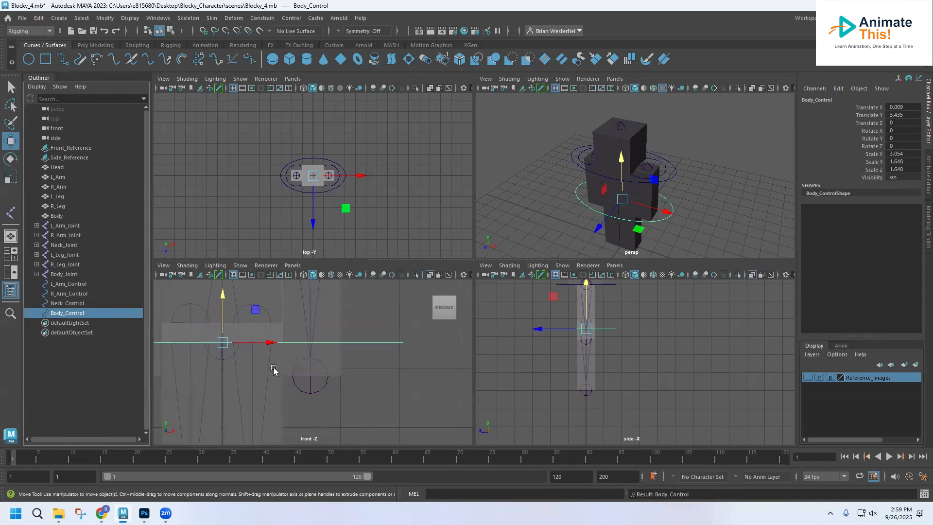
Duplicate Body_Control and move the copy down to the character's feet at about Translate Y 0.017
{"action": "middle_click_drag", "start_coordinate": [274, 370], "coordinate": [329, 350], "text": "alt"}
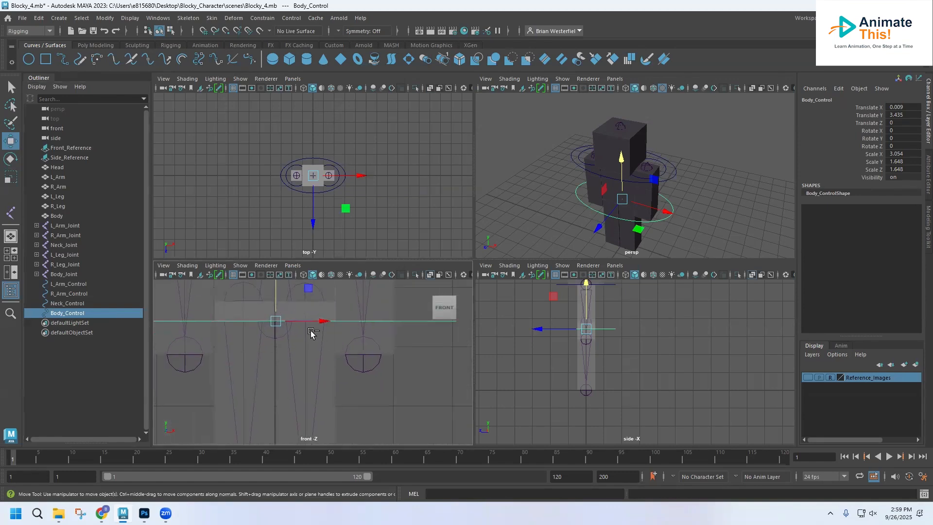
{"action": "key", "text": "ctrl+d"}
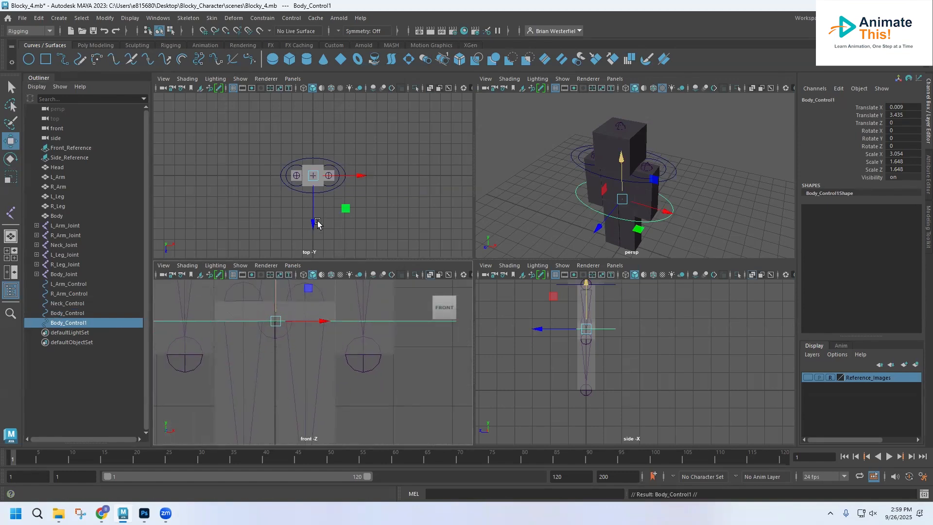
{"action": "left_click_drag", "start_coordinate": [277, 296], "coordinate": [282, 396]}
{"action": "middle_click_drag", "start_coordinate": [282, 393], "coordinate": [318, 290], "text": "alt"}
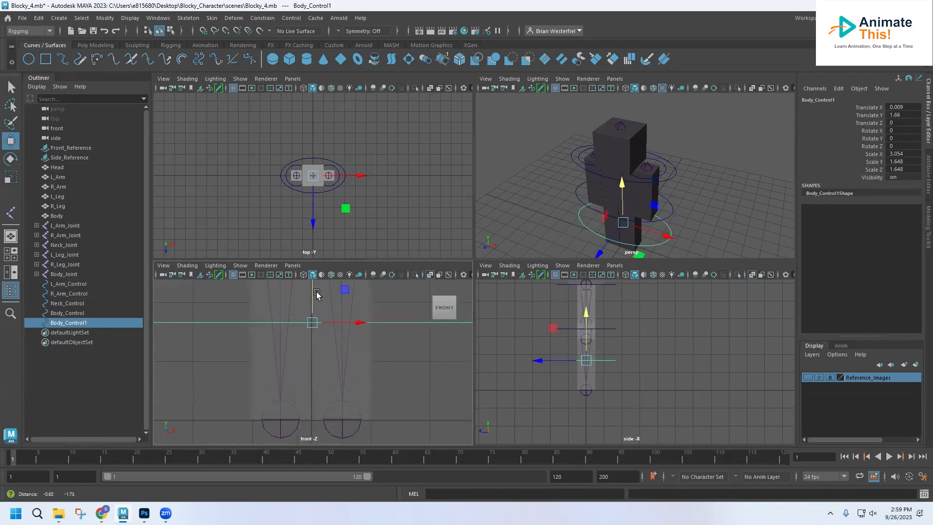
{"action": "left_click_drag", "start_coordinate": [313, 316], "coordinate": [320, 396]}
{"action": "left_click_drag", "start_coordinate": [321, 394], "coordinate": [321, 394]}
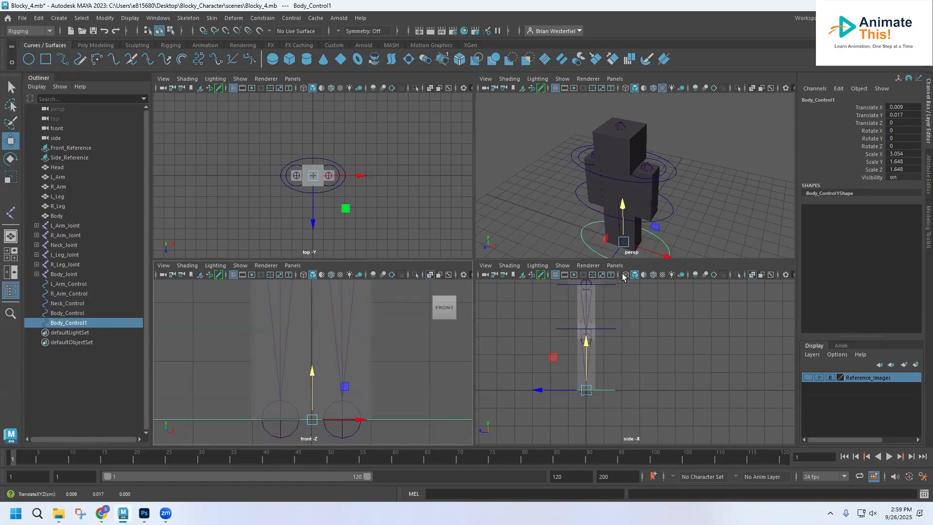
Widen the circle at the feet in depth by scaling it to about 2.664 in Z
{"action": "middle_click_drag", "start_coordinate": [604, 216], "coordinate": [588, 151], "text": "alt"}
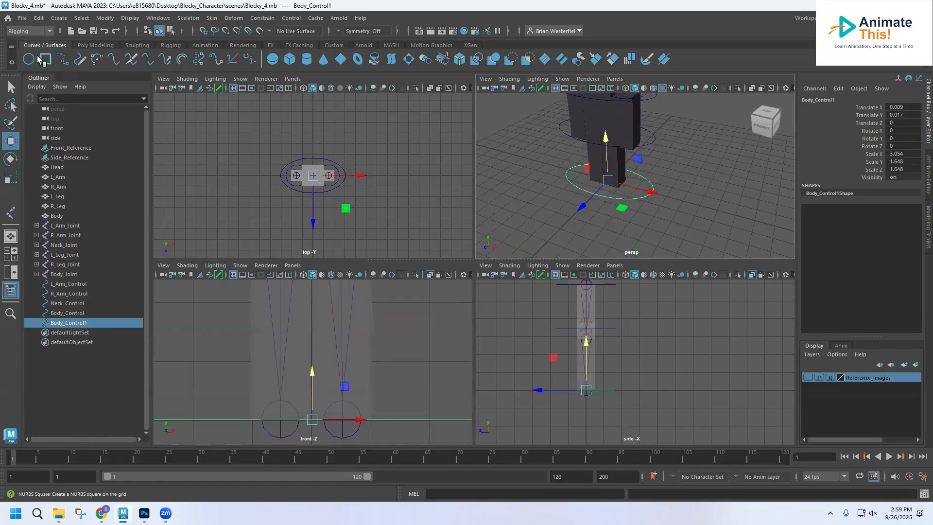
{"action": "left_click", "coordinate": [11, 177]}
{"action": "left_click_drag", "start_coordinate": [583, 204], "coordinate": [554, 234]}
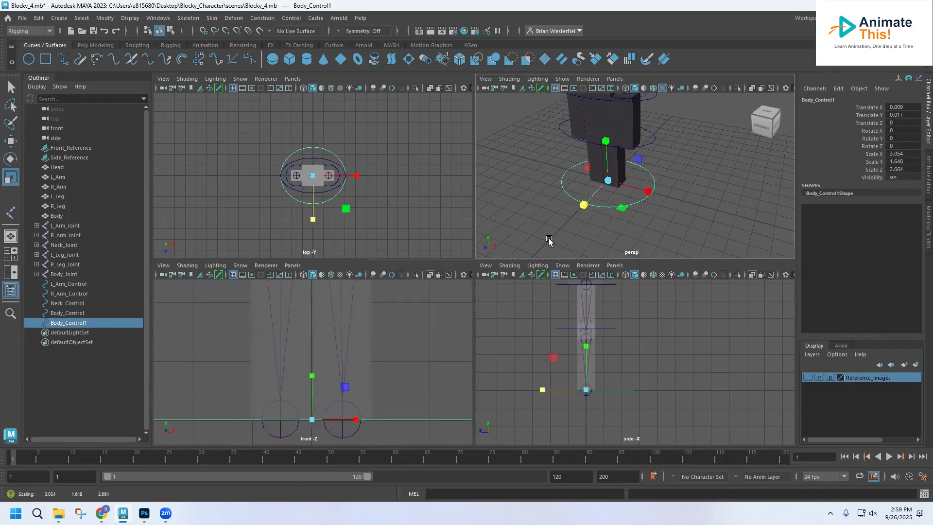
Rename the widened circle at the feet as Root_Control
{"action": "double_click", "coordinate": [72, 323]}
{"action": "type", "text": "Root_Control"}
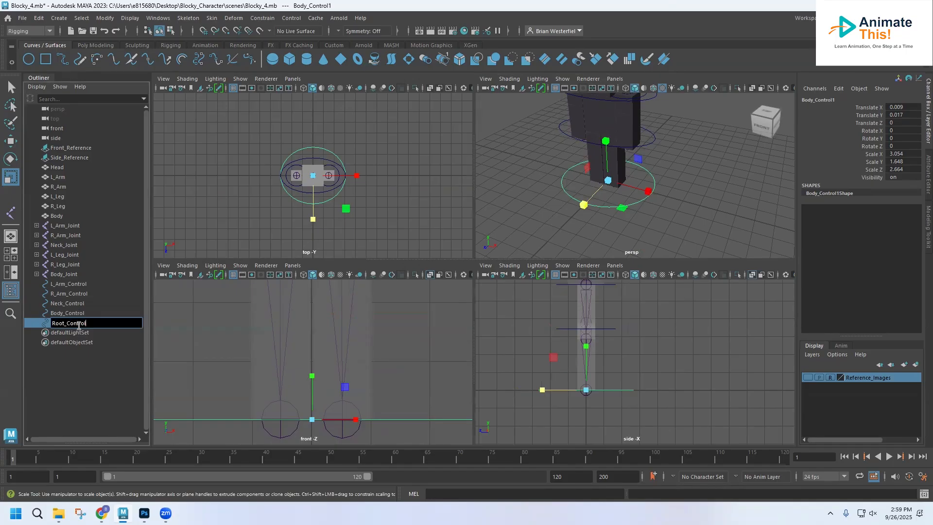
{"action": "key", "text": "Return"}
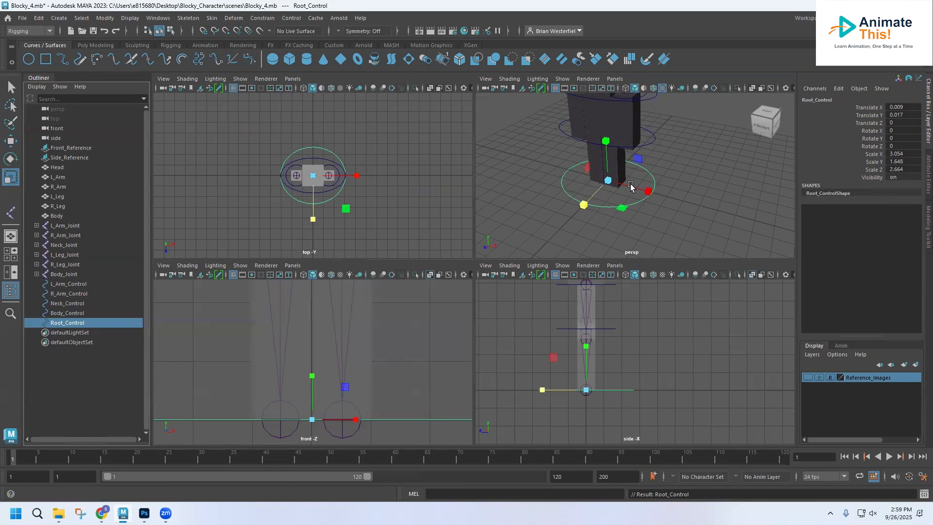
Create a NURBS circle and move it to the top of the left leg joint at about Translate X 0.501, Y 3.779
{"action": "middle_click_drag", "start_coordinate": [590, 157], "coordinate": [594, 206], "text": "alt"}
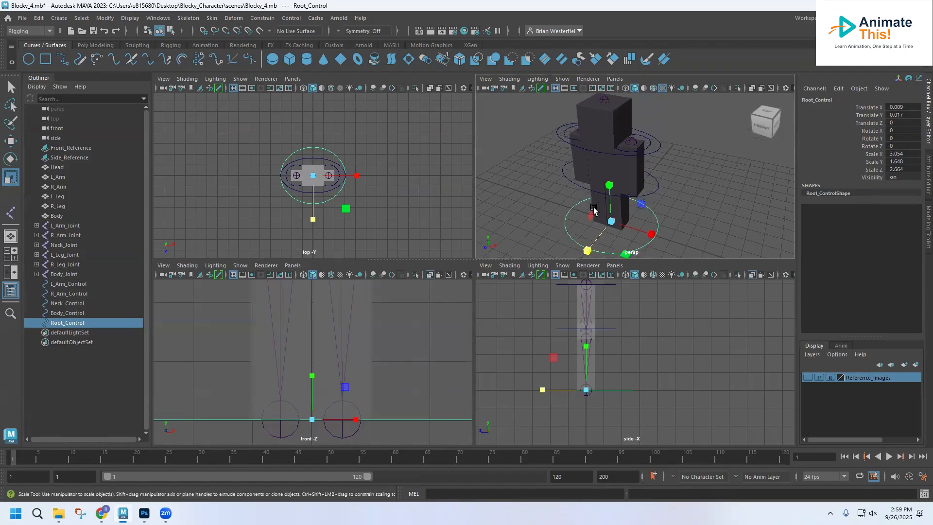
{"action": "left_click", "coordinate": [29, 60]}
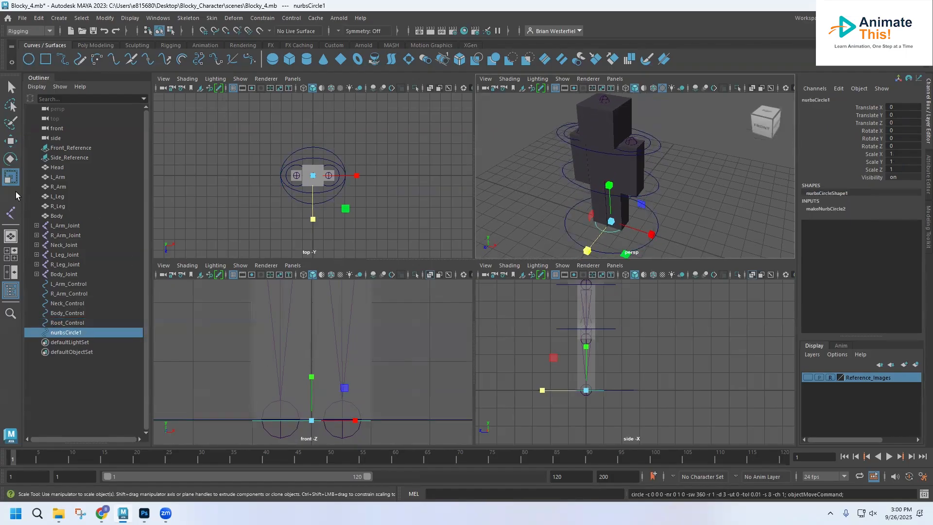
{"action": "left_click", "coordinate": [14, 142]}
{"action": "left_click_drag", "start_coordinate": [312, 376], "coordinate": [317, 306]}
{"action": "middle_click_drag", "start_coordinate": [322, 314], "coordinate": [307, 397], "text": "alt"}
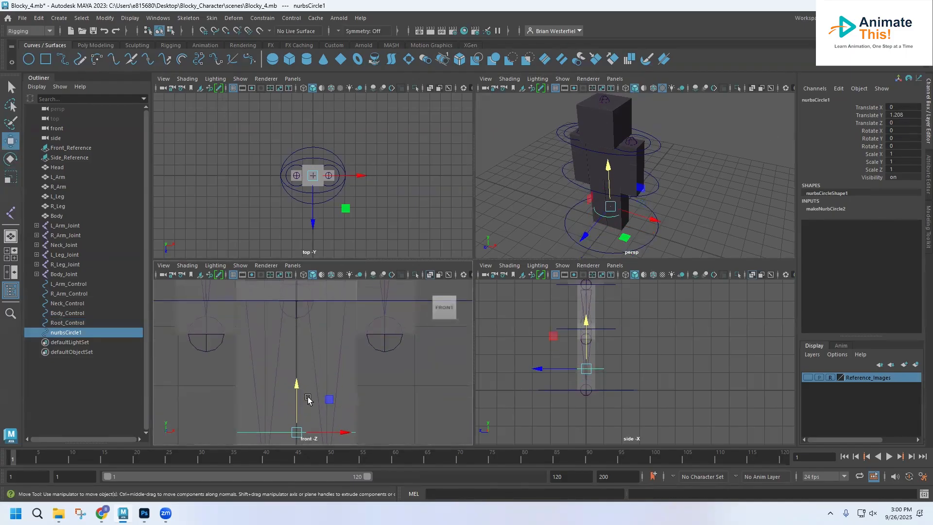
{"action": "left_click_drag", "start_coordinate": [296, 385], "coordinate": [300, 259]}
{"action": "middle_click_drag", "start_coordinate": [315, 302], "coordinate": [305, 355], "text": "alt"}
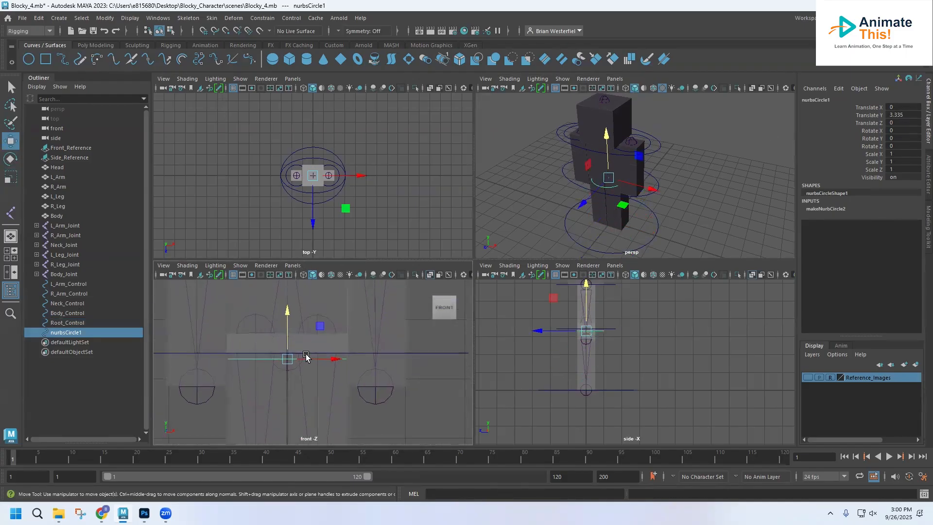
{"action": "left_click_drag", "start_coordinate": [287, 311], "coordinate": [287, 288]}
{"action": "left_click_drag", "start_coordinate": [348, 332], "coordinate": [373, 332]}
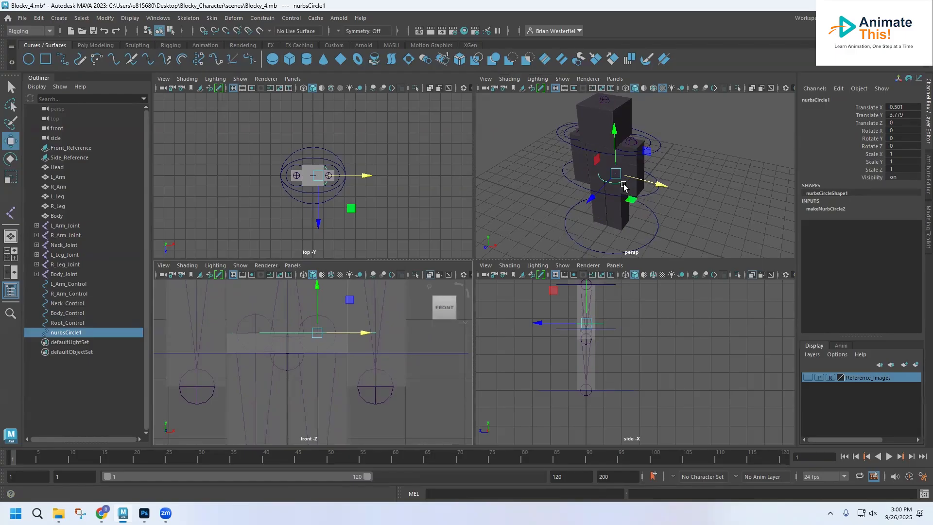
Stretch the left leg circle to about 2.386 in Scale Z so it extends beyond the body
{"action": "left_click", "coordinate": [11, 176]}
{"action": "left_click_drag", "start_coordinate": [594, 191], "coordinate": [537, 237]}
{"action": "mouse_move", "coordinate": [682, 157]}
{"action": "left_mouse_down", "text": "alt"}
{"action": "mouse_move", "coordinate": [529, 131]}
{"action": "mouse_move", "coordinate": [707, 139]}
{"action": "mouse_move", "coordinate": [673, 143]}
{"action": "left_mouse_up", "text": "alt"}
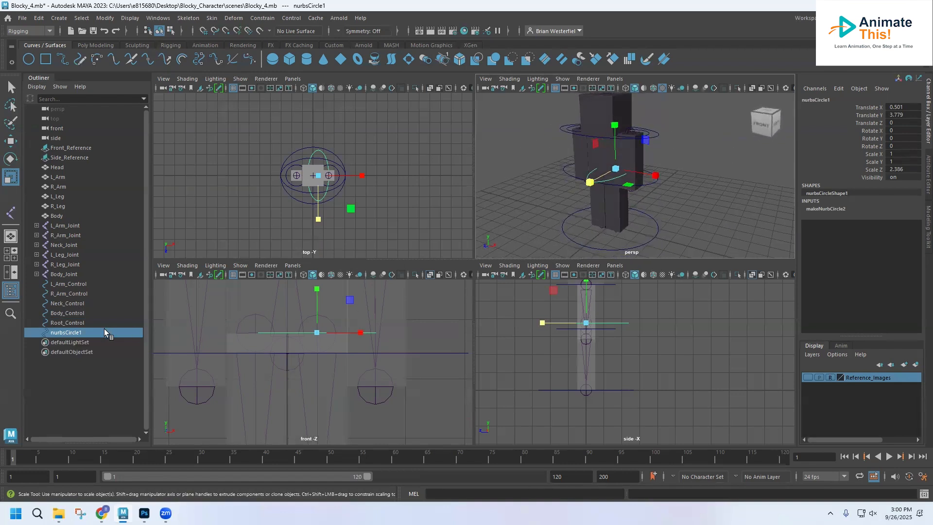
Rename the stretched circle at the left leg as L_Leg_Control
{"action": "left_click", "coordinate": [68, 333]}
{"action": "double_click", "coordinate": [68, 332]}
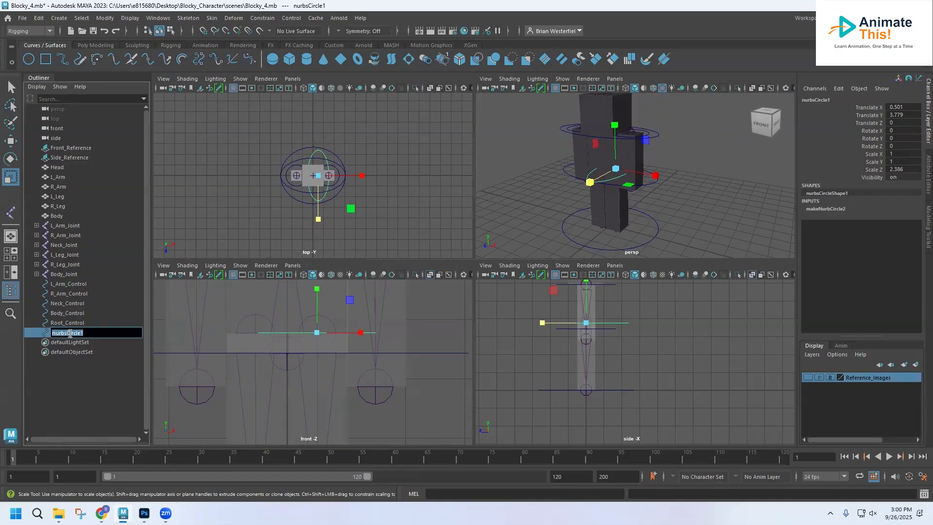
{"action": "type", "text": "L_Leg_Control"}
{"action": "key", "text": "Return"}
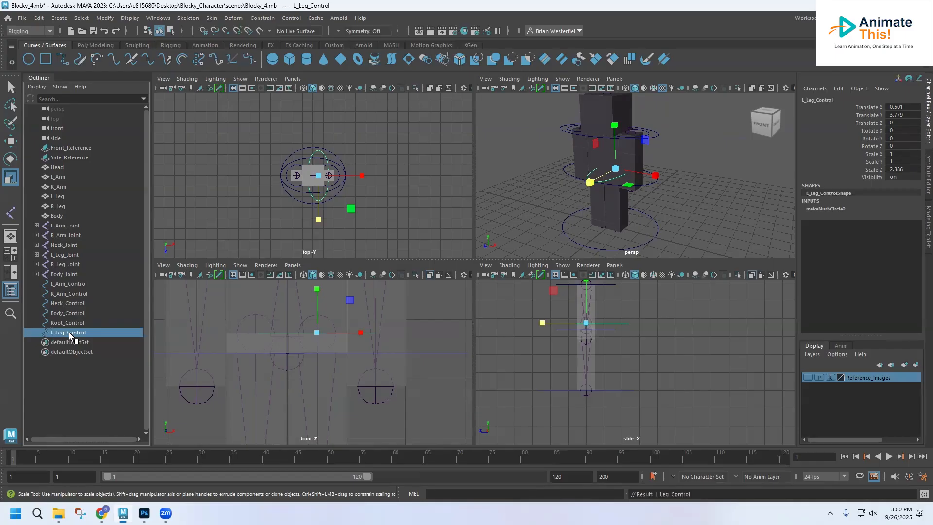
Duplicate L_Leg_Control and move the copy to the right leg joint at about Translate X -0.55
{"action": "key", "text": "ctrl+d"}
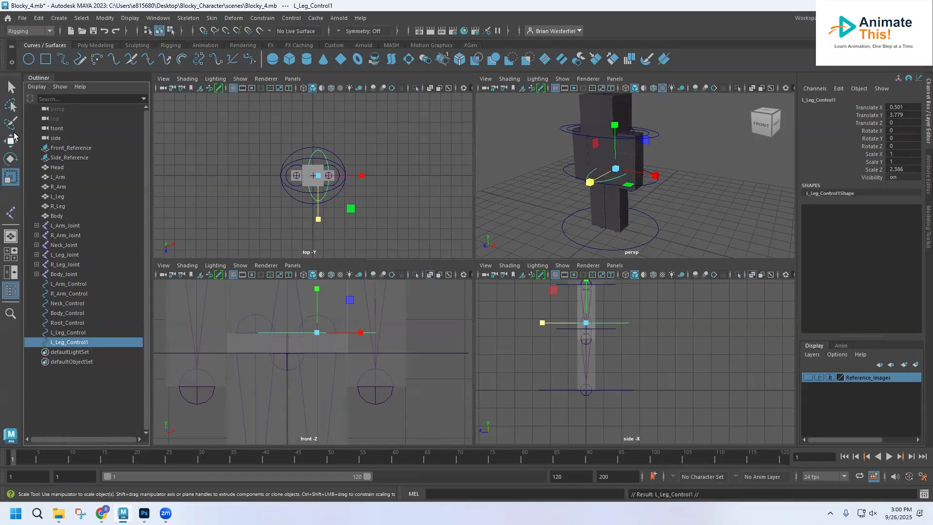
{"action": "key", "text": "w"}
{"action": "left_click_drag", "start_coordinate": [368, 333], "coordinate": [303, 331]}
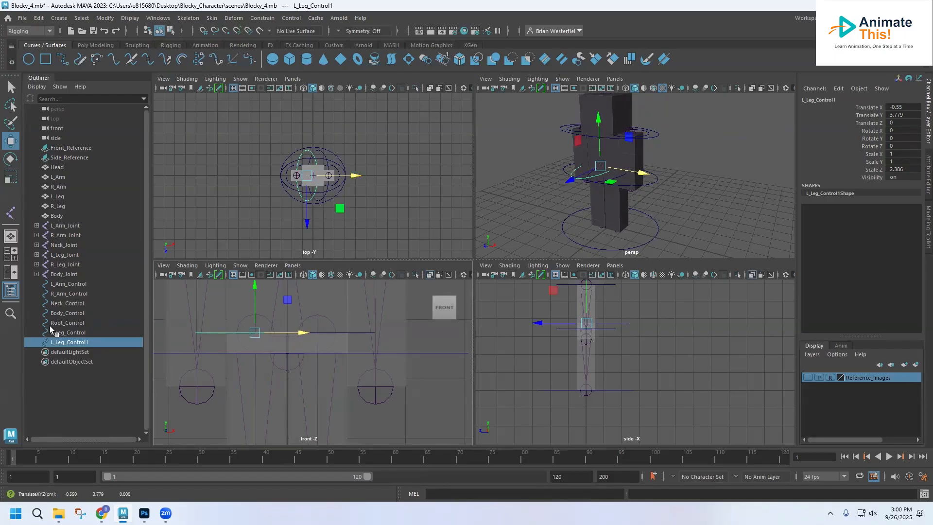
Rename the circle copy at the right leg as R_Leg_Control and clear the selection
{"action": "double_click", "coordinate": [57, 342]}
{"action": "left_click", "coordinate": [55, 342]}
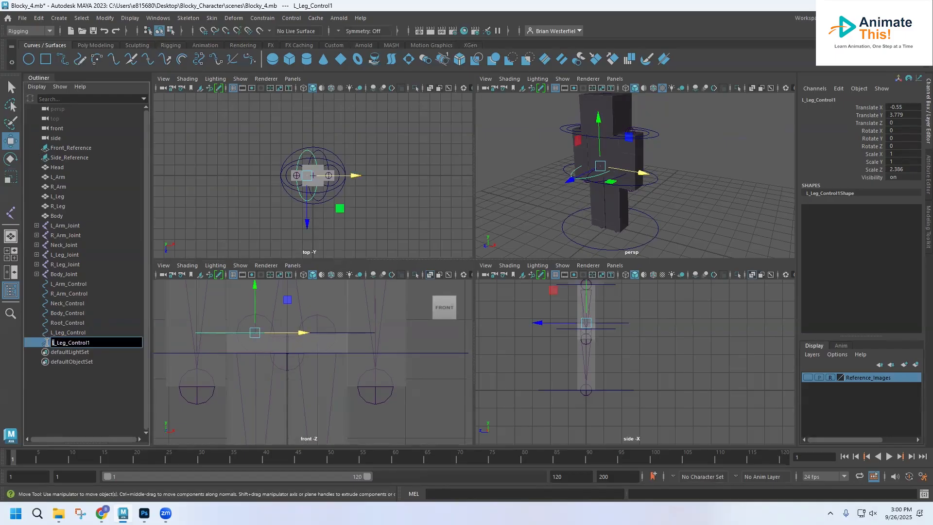
{"action": "key", "text": "Delete"}
{"action": "type", "text": "R"}
{"action": "left_click", "coordinate": [96, 343]}
{"action": "left_click", "coordinate": [97, 406]}
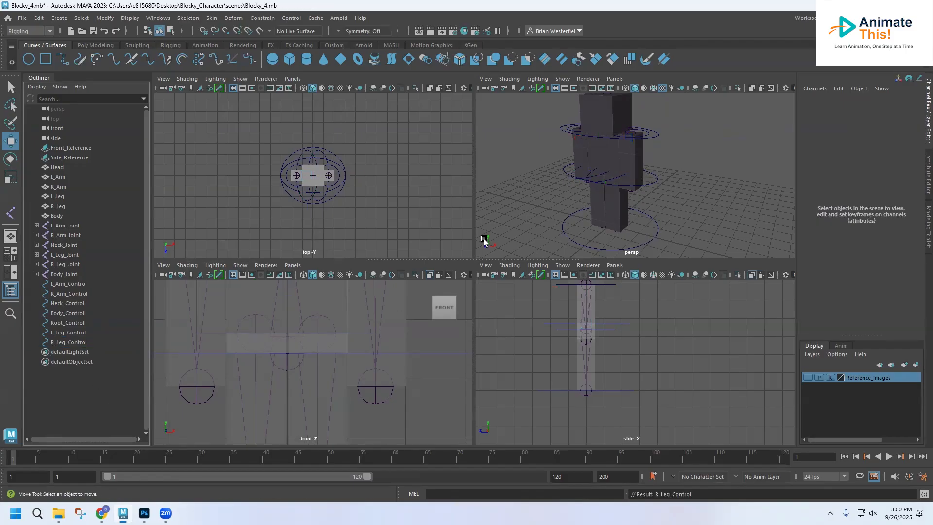
Stretch L_Arm_Control to about 1.704 in Scale Z so it extends in front of and behind the arm
{"action": "mouse_move", "coordinate": [625, 173]}
{"action": "left_mouse_down", "text": "alt"}
{"action": "mouse_move", "coordinate": [710, 160]}
{"action": "mouse_move", "coordinate": [566, 187]}
{"action": "mouse_move", "coordinate": [714, 189]}
{"action": "mouse_move", "coordinate": [616, 172]}
{"action": "mouse_move", "coordinate": [564, 179]}
{"action": "mouse_move", "coordinate": [641, 171]}
{"action": "mouse_move", "coordinate": [655, 184]}
{"action": "mouse_move", "coordinate": [649, 194]}
{"action": "mouse_move", "coordinate": [639, 181]}
{"action": "left_mouse_up", "text": "alt"}
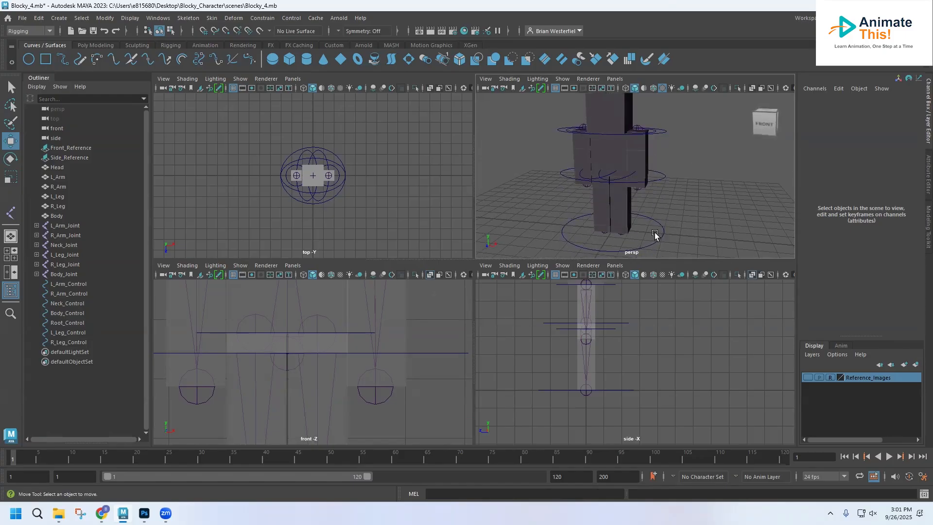
{"action": "scroll", "coordinate": [646, 192], "scroll_direction": "up", "scroll_amount": 3}
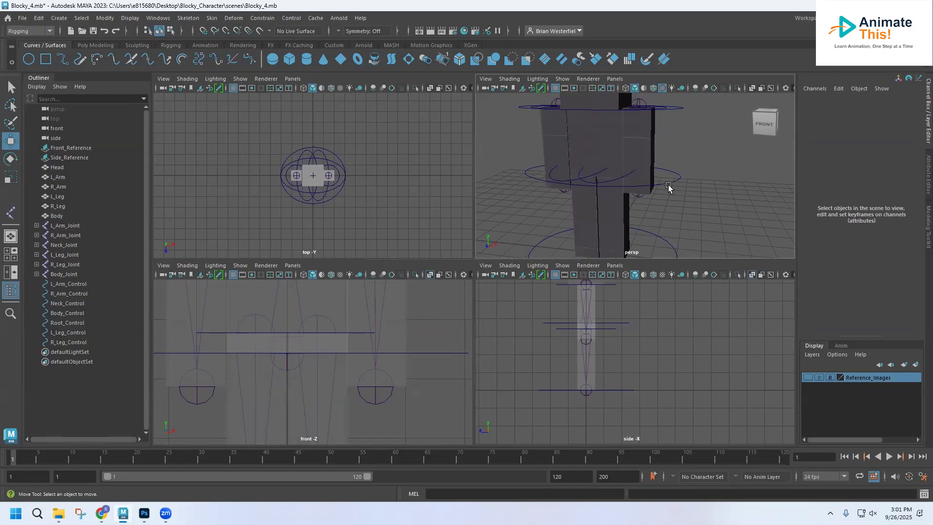
{"action": "middle_click_drag", "start_coordinate": [652, 115], "coordinate": [630, 182], "text": "alt"}
{"action": "left_click_drag", "start_coordinate": [608, 200], "coordinate": [623, 182], "text": "alt"}
{"action": "left_click", "coordinate": [624, 181]}
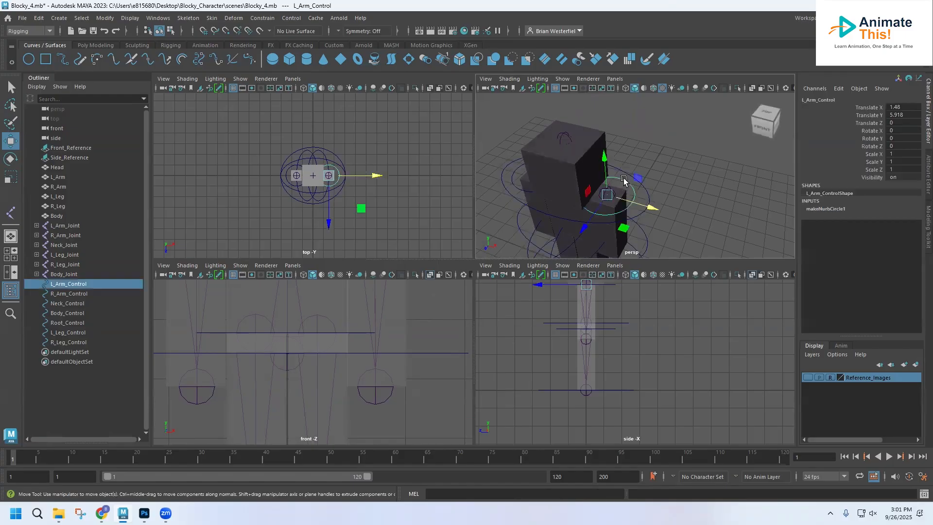
{"action": "key", "text": "r"}
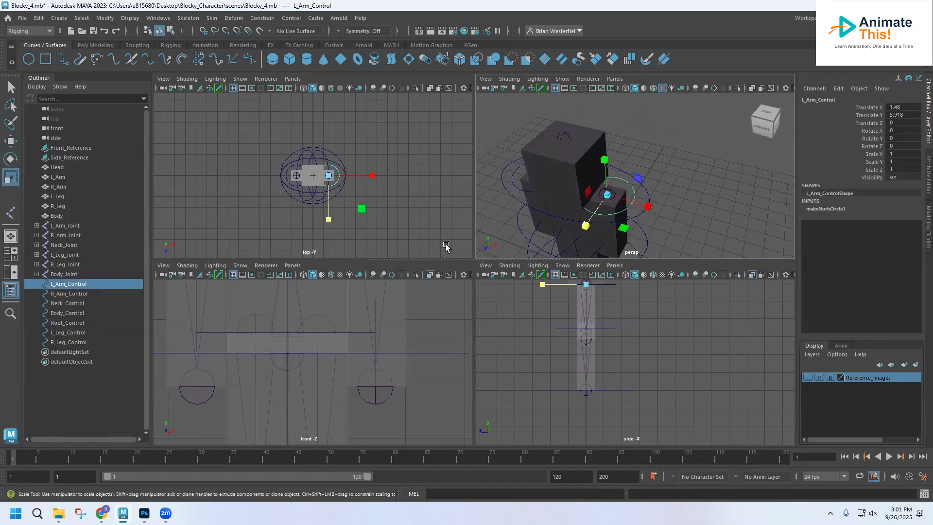
{"action": "left_click_drag", "start_coordinate": [590, 234], "coordinate": [557, 248]}
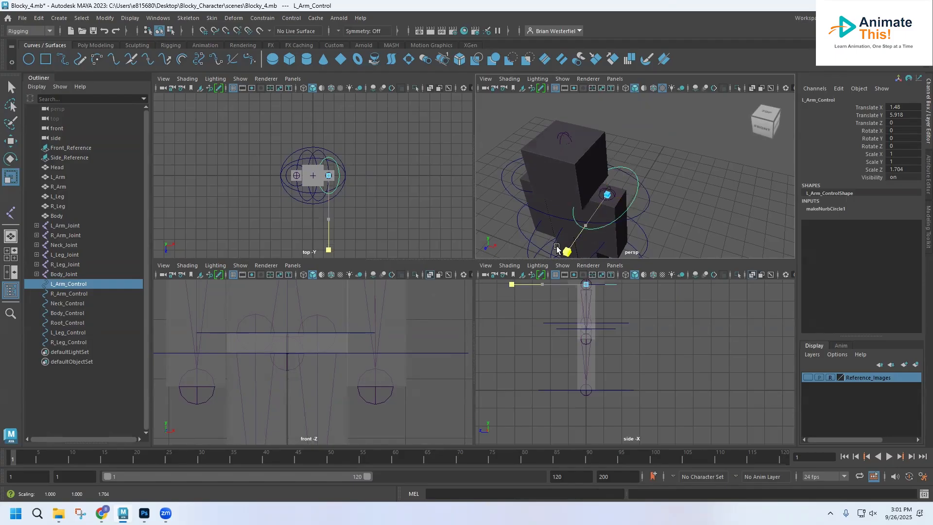
Stretch R_Arm_Control to about 1.622 in Scale Z to match the left arm's circle
{"action": "left_click", "coordinate": [506, 204]}
{"action": "left_click_drag", "start_coordinate": [507, 204], "coordinate": [495, 231]}
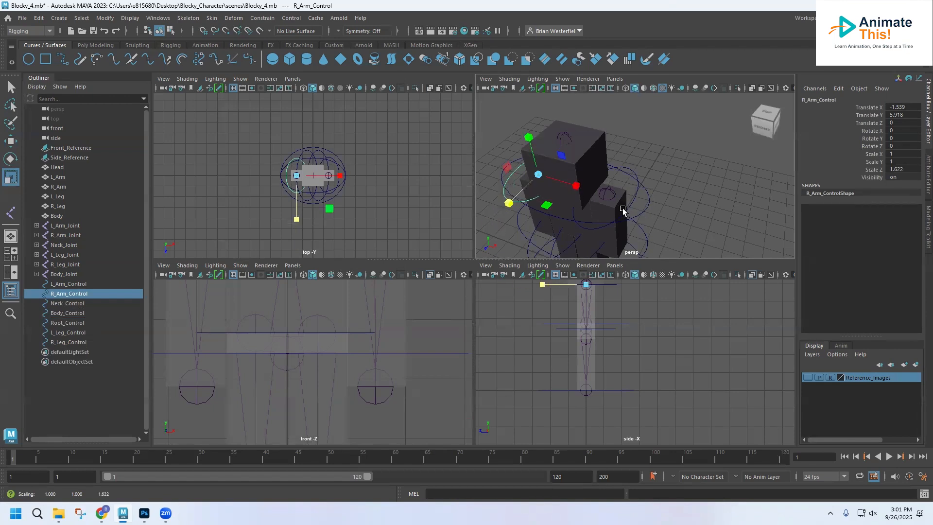
{"action": "left_click_drag", "start_coordinate": [601, 211], "coordinate": [629, 201], "text": "alt"}
{"action": "key", "text": "r"}
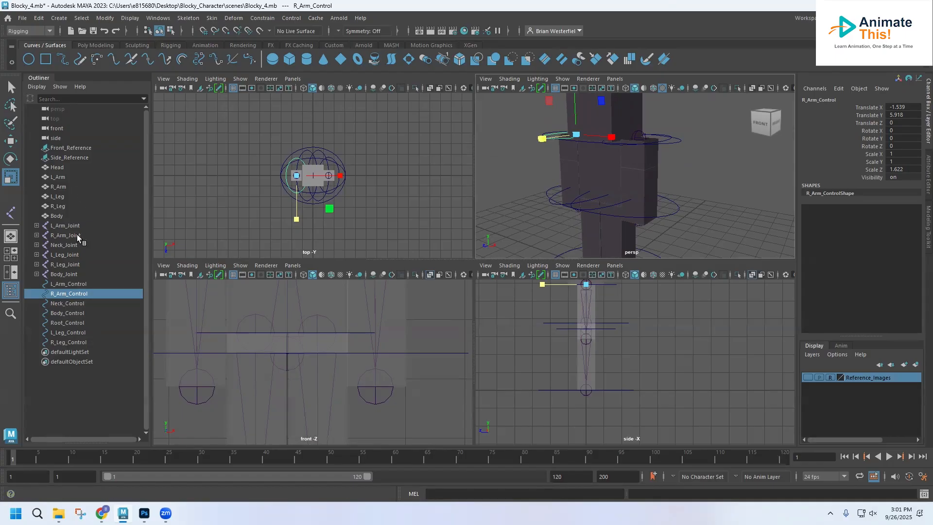
Group L_Arm, L_Arm_Joint and L_Arm_Control together and name the group L_Arm_Group
{"action": "left_click", "coordinate": [10, 87]}
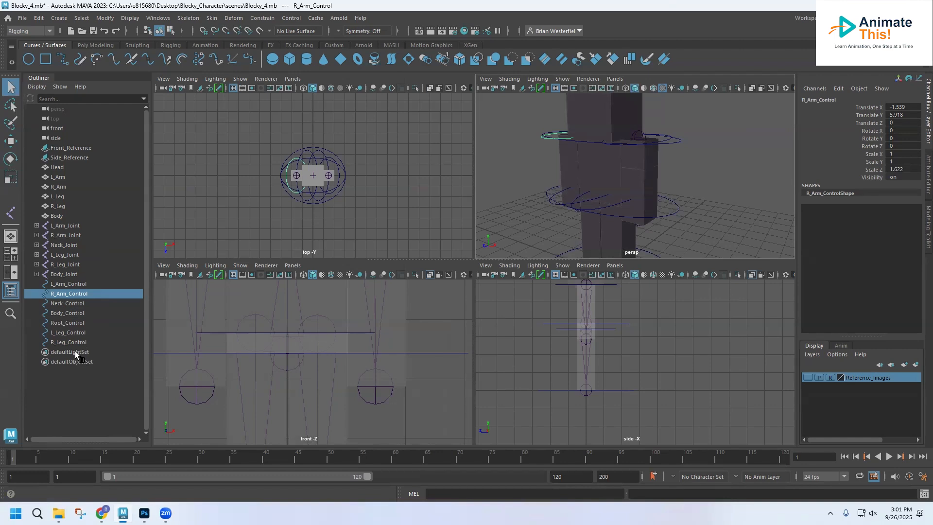
{"action": "left_click", "coordinate": [64, 226]}
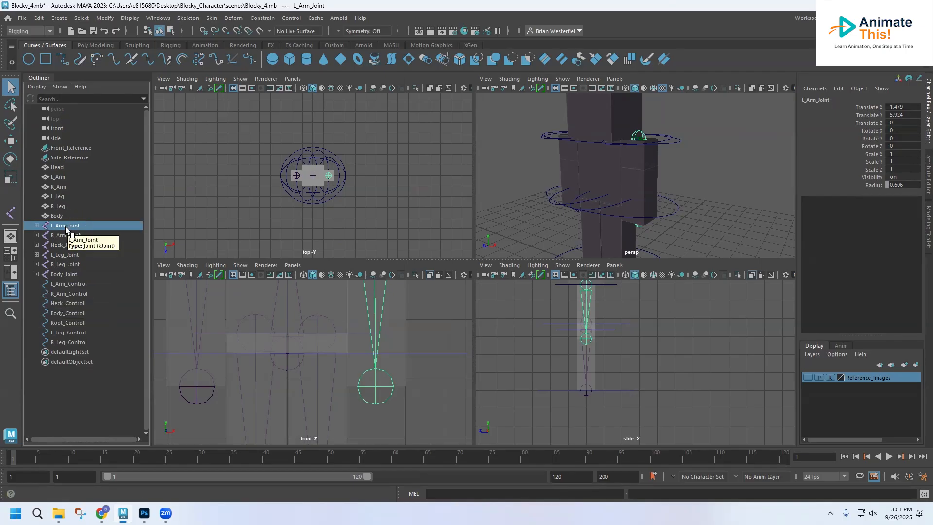
{"action": "left_click", "coordinate": [60, 178], "text": "ctrl"}
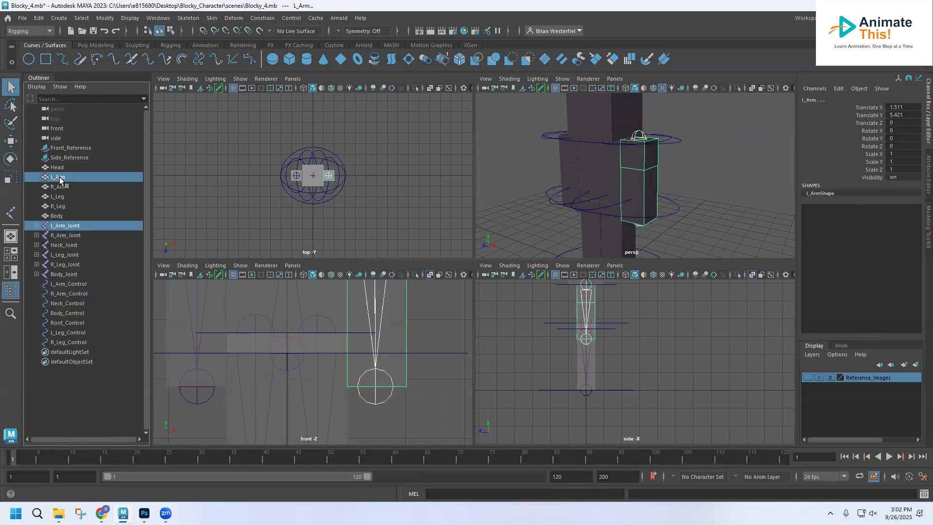
{"action": "left_click", "coordinate": [71, 284], "text": "ctrl"}
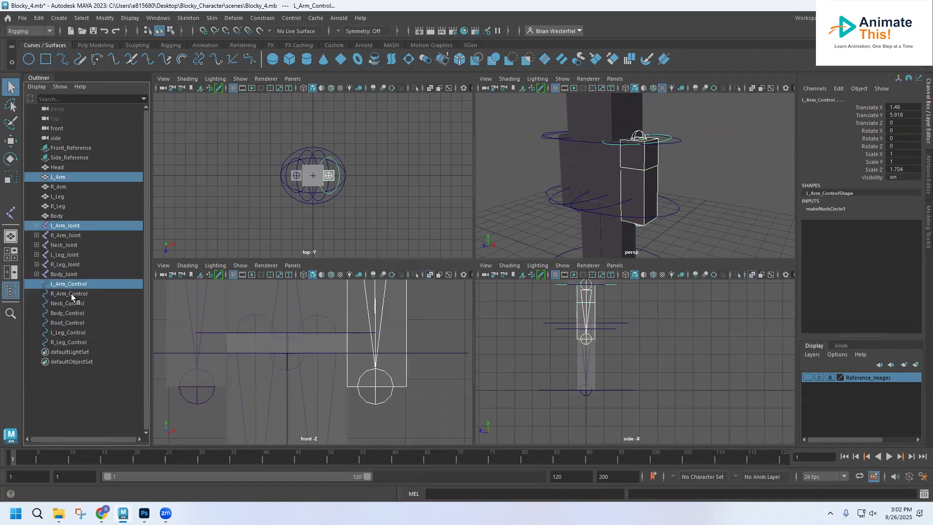
{"action": "key", "text": "ctrl+g"}
{"action": "double_click", "coordinate": [64, 322]}
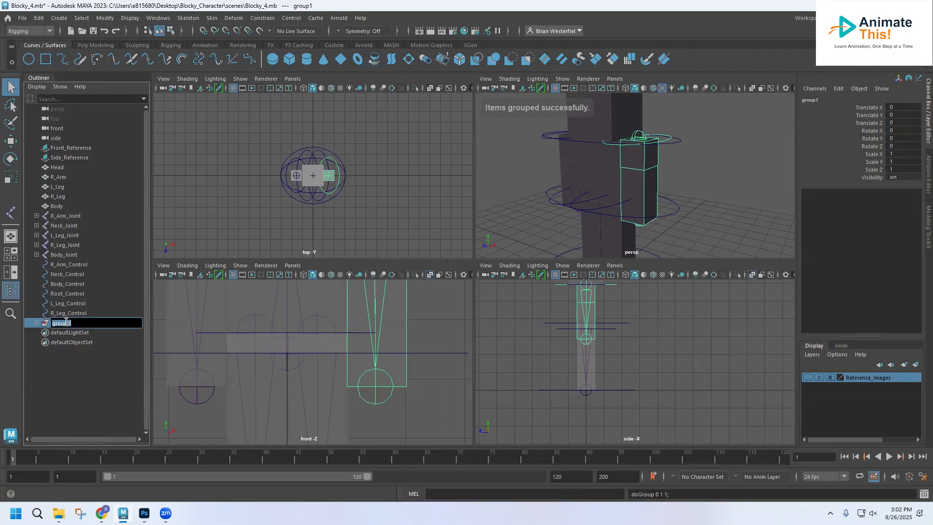
{"action": "type", "text": "L_Arm_Gro"}
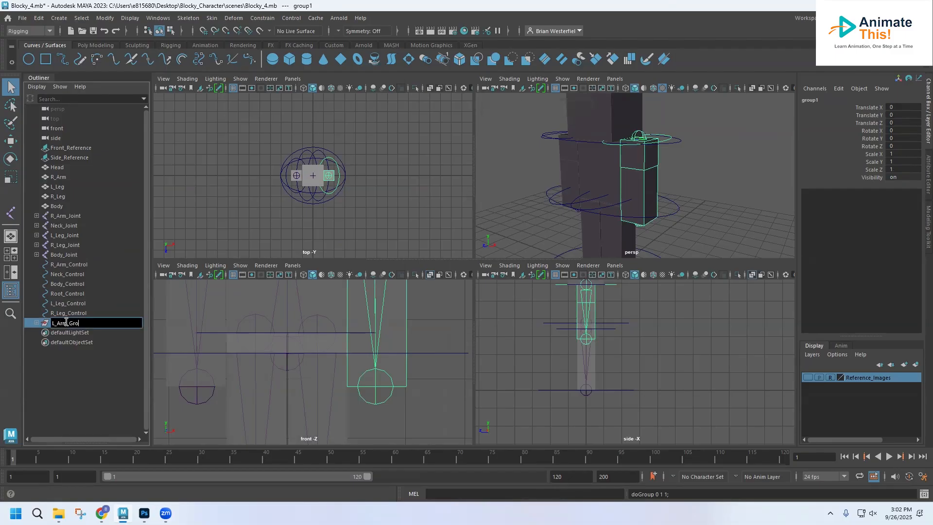
{"action": "type", "text": "up"}
{"action": "key", "text": "Return"}
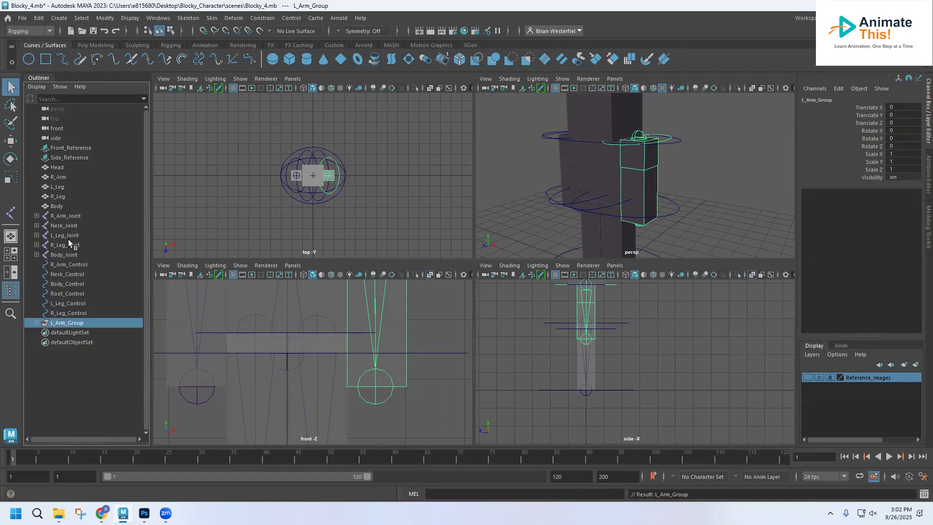
Group R_Arm, R_Arm_Joint and R_Arm_Control together and name the group R_Arm_Group
{"action": "left_click", "coordinate": [59, 178]}
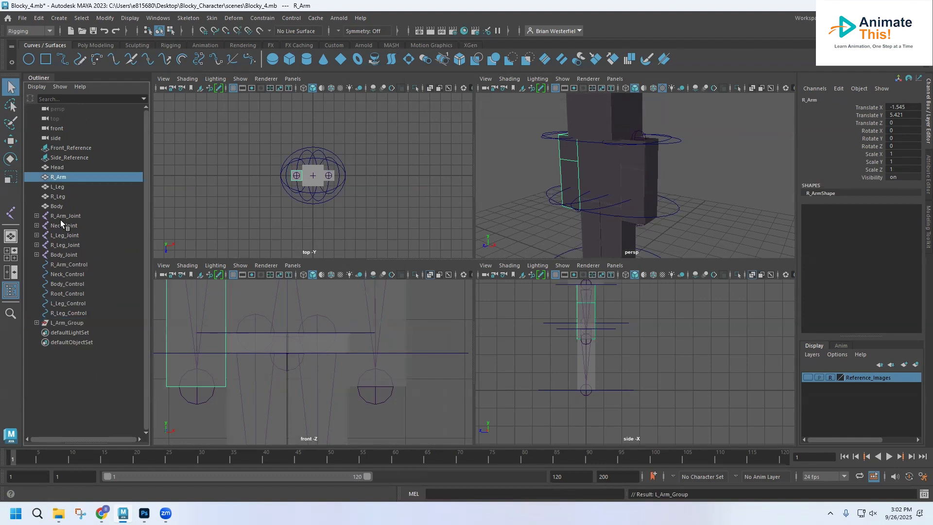
{"action": "left_click", "coordinate": [61, 216], "text": "ctrl"}
{"action": "left_click", "coordinate": [66, 264], "text": "ctrl"}
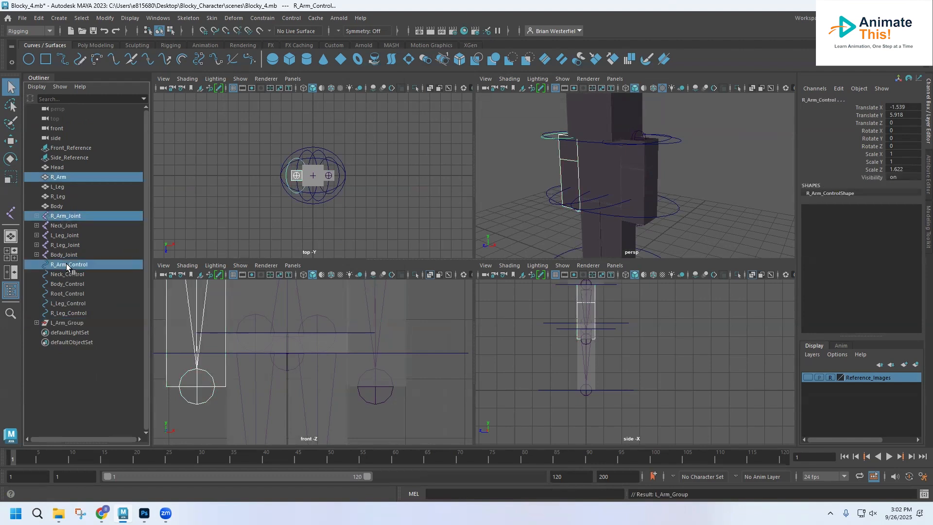
{"action": "key", "text": "ctrl+g"}
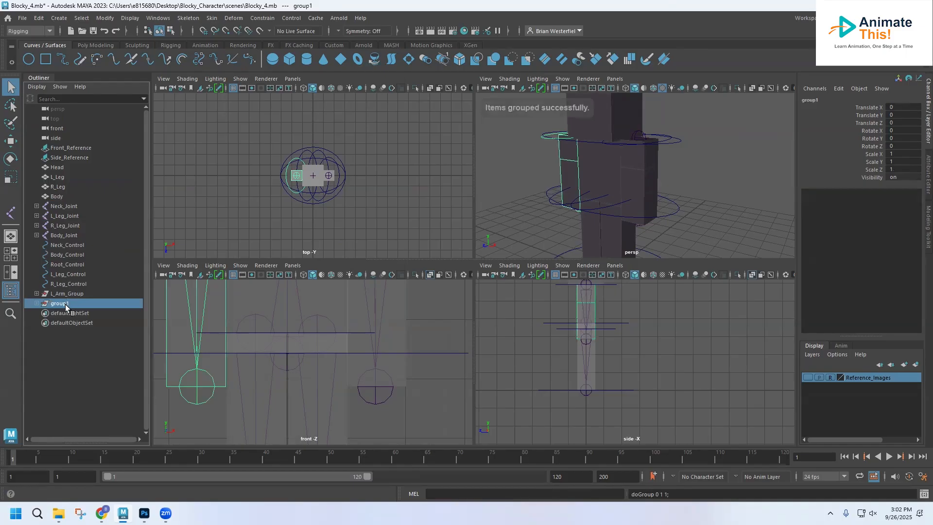
{"action": "double_click", "coordinate": [66, 305]}
{"action": "type", "text": "R_Arm_Group"}
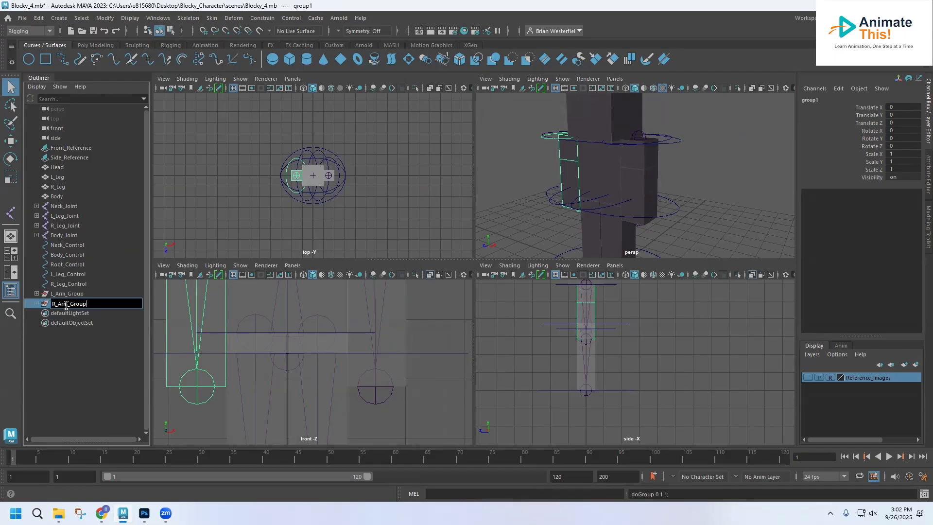
{"action": "key", "text": "Return"}
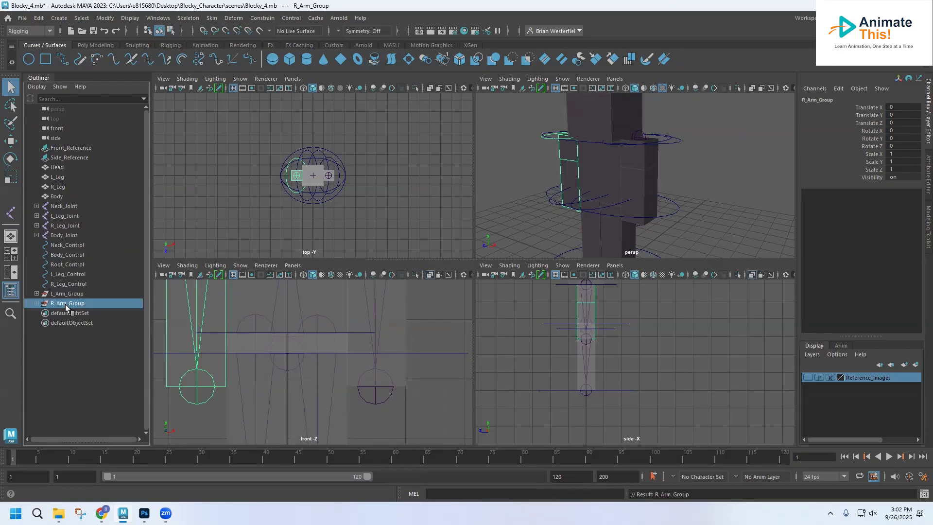
Group L_Leg, L_Leg_Joint and L_Leg_Control together and name the group L_Leg_Group
{"action": "left_click", "coordinate": [69, 217]}
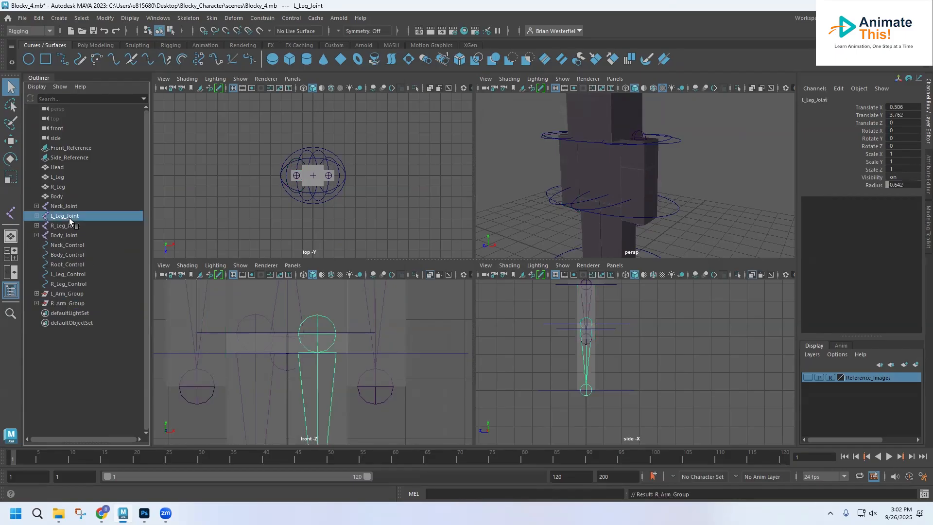
{"action": "left_click", "coordinate": [68, 275], "text": "ctrl"}
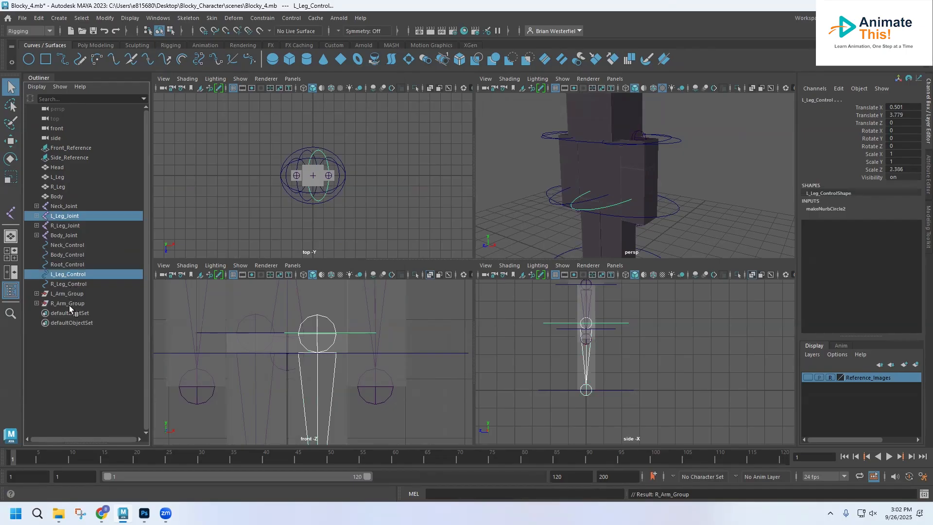
{"action": "left_click", "coordinate": [59, 177], "text": "ctrl"}
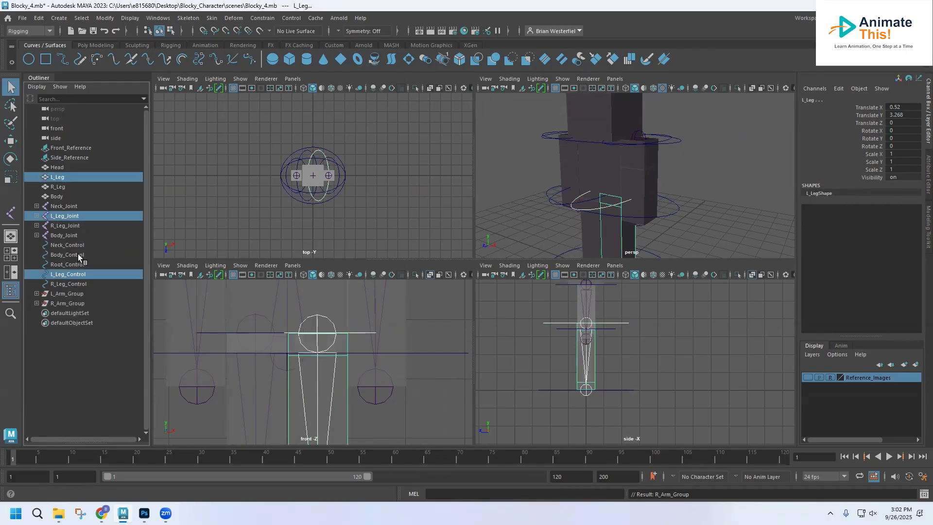
{"action": "key", "text": "ctrl+g"}
{"action": "double_click", "coordinate": [77, 284]}
{"action": "type", "text": "L_Leg_Gro"}
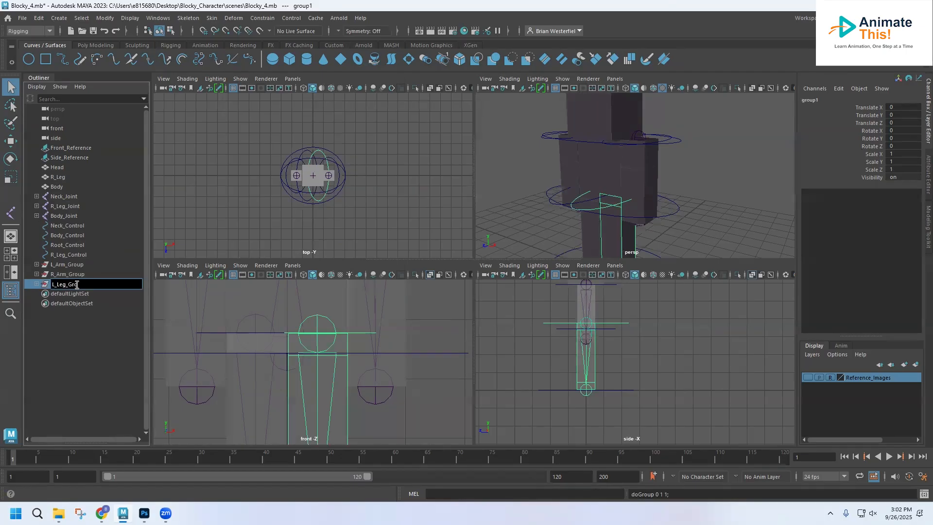
{"action": "key", "text": "Return"}
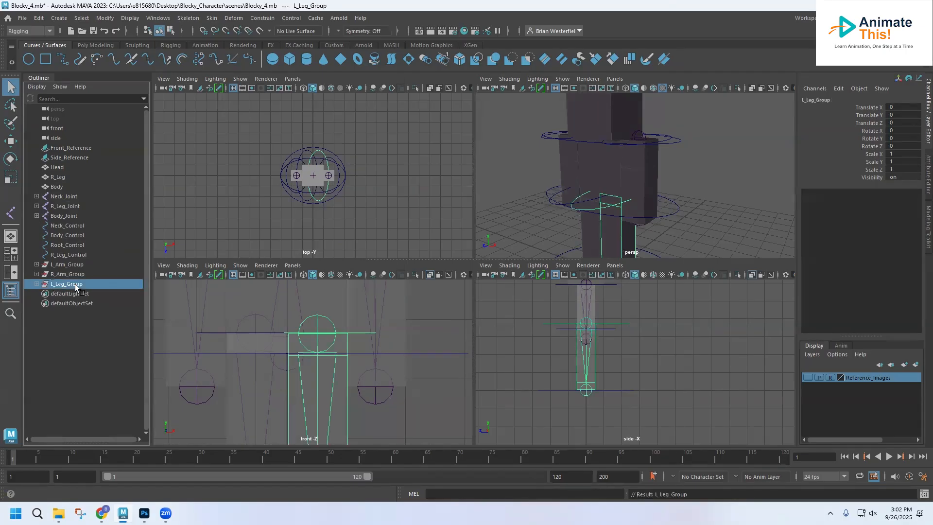
Group R_Leg, R_Leg_Joint and R_Leg_Control together and name the group R_Leg_Group
{"action": "left_click", "coordinate": [65, 205]}
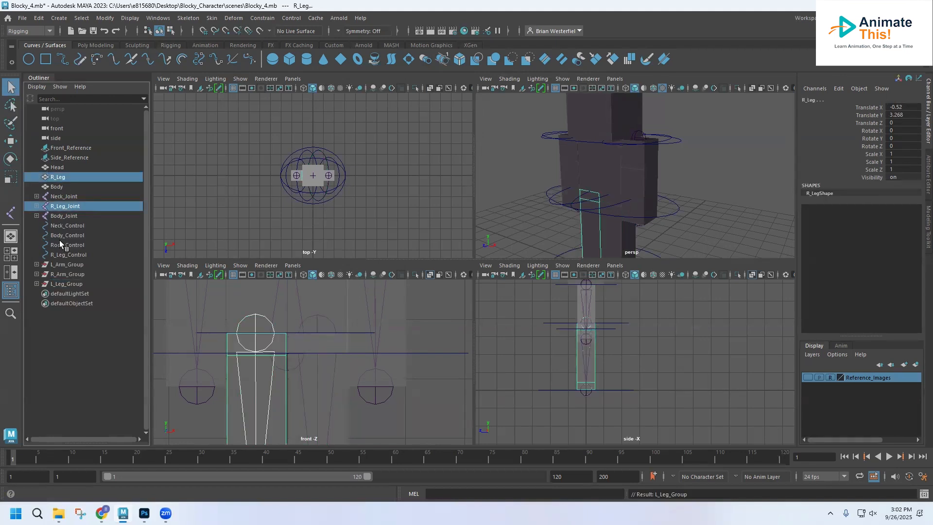
{"action": "left_click", "coordinate": [63, 255], "text": "ctrl"}
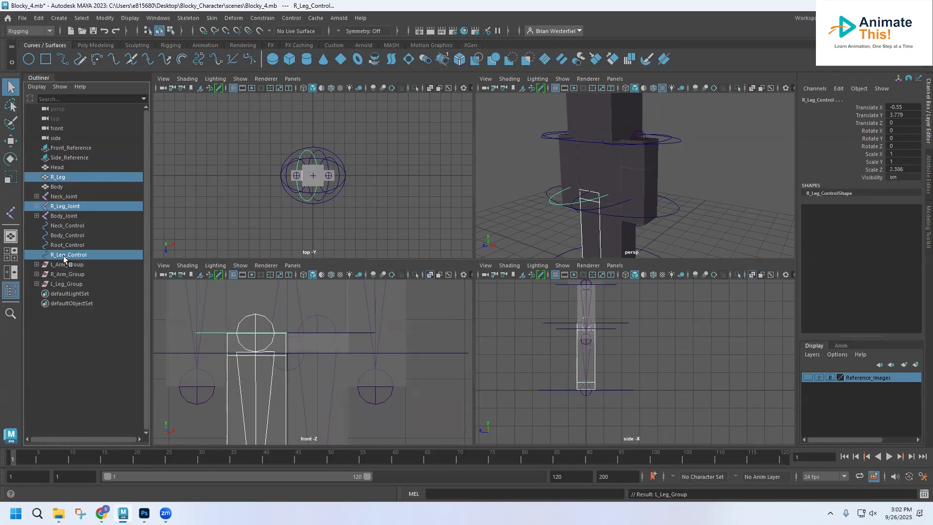
{"action": "key", "text": "ctrl+g"}
{"action": "double_click", "coordinate": [63, 265]}
{"action": "type", "text": "R_Leg_"}
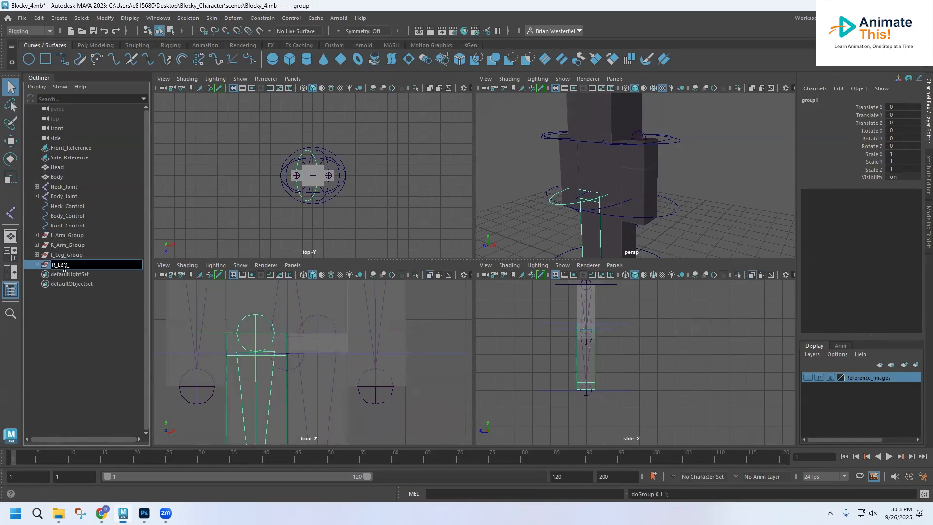
{"action": "type", "text": "Group"}
{"action": "key", "text": "Return"}
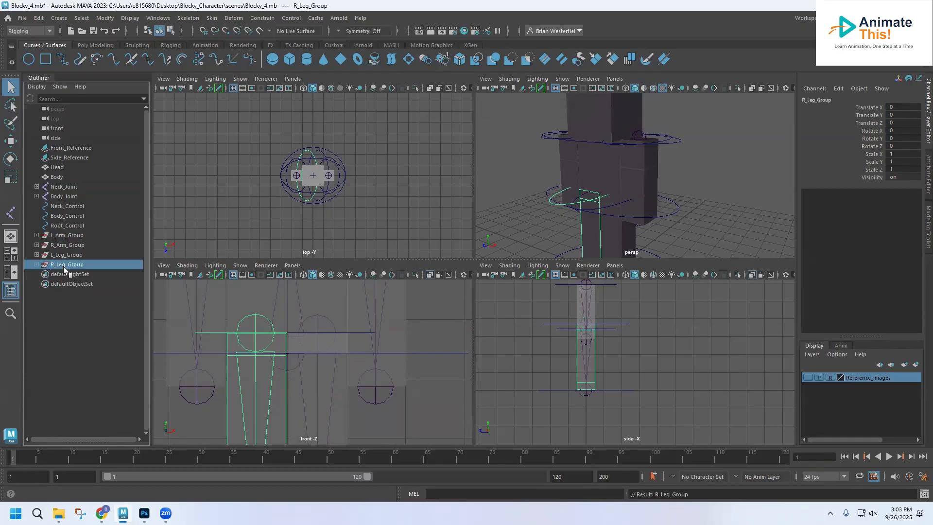
Group Body, Body_Joint and Body_Control together and name the group Body_Group
{"action": "left_click", "coordinate": [67, 197]}
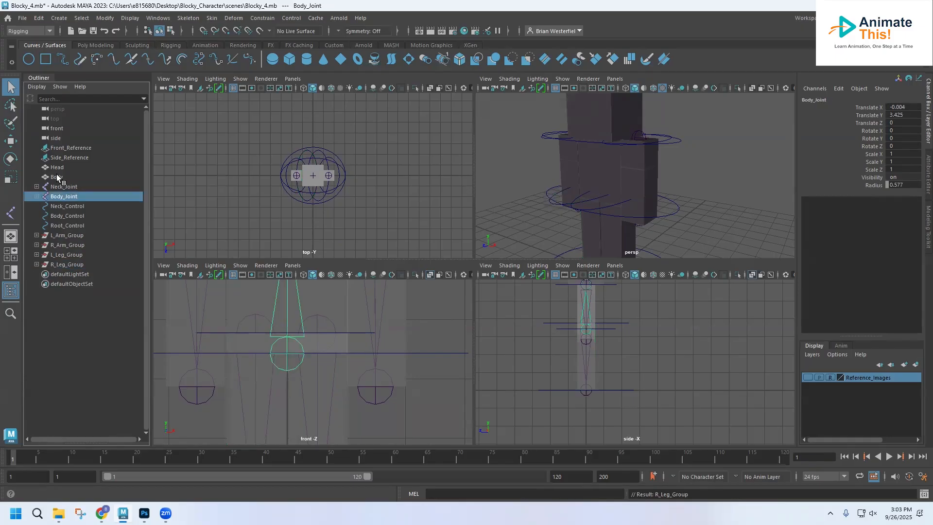
{"action": "left_click", "coordinate": [57, 176], "text": "ctrl"}
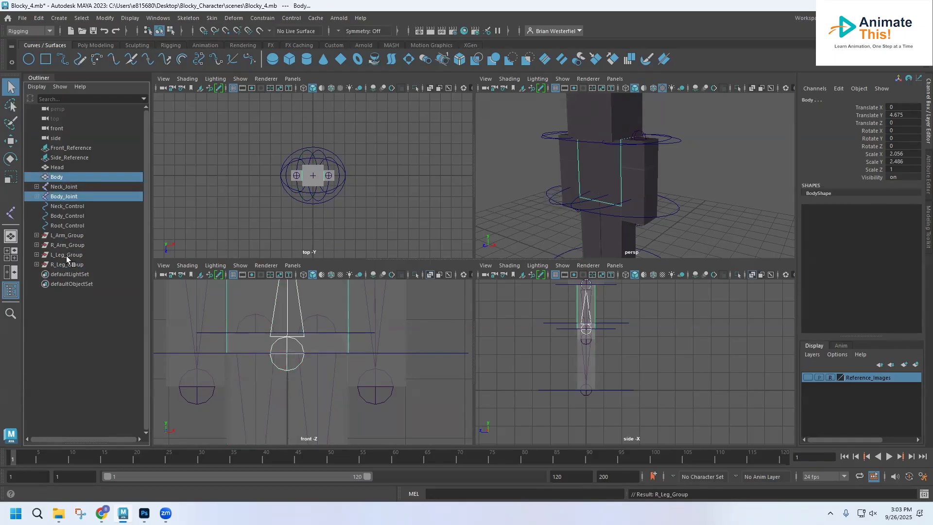
{"action": "left_click", "coordinate": [66, 216], "text": "ctrl"}
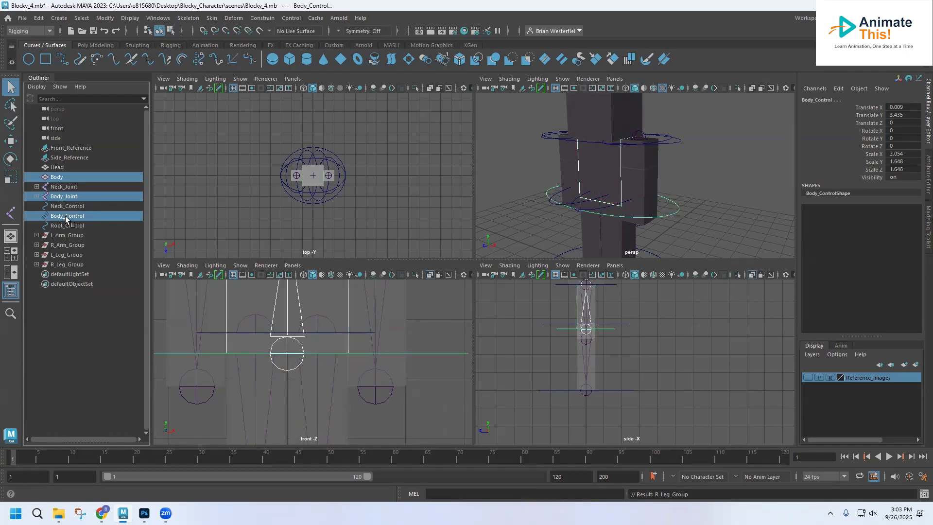
{"action": "key", "text": "ctrl+g"}
{"action": "double_click", "coordinate": [61, 245]}
{"action": "type", "text": "Body_Group"}
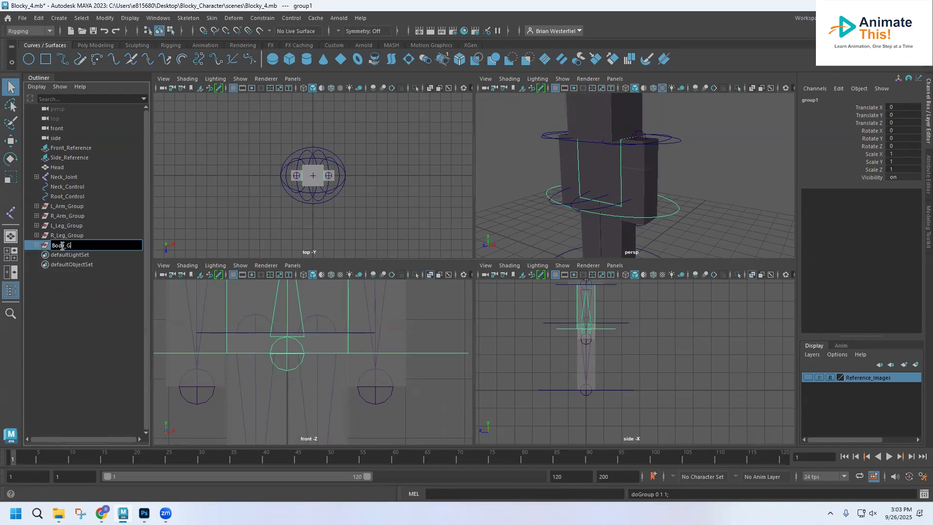
{"action": "key", "text": "Return"}
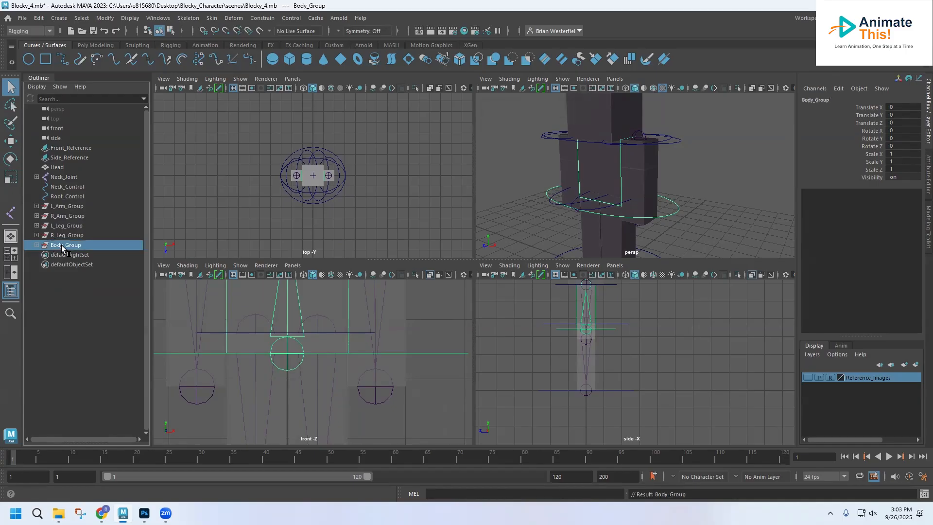
Group Head, Neck_Joint and Neck_Control as Neck_Group and clear the selection
{"action": "left_click", "coordinate": [60, 188]}
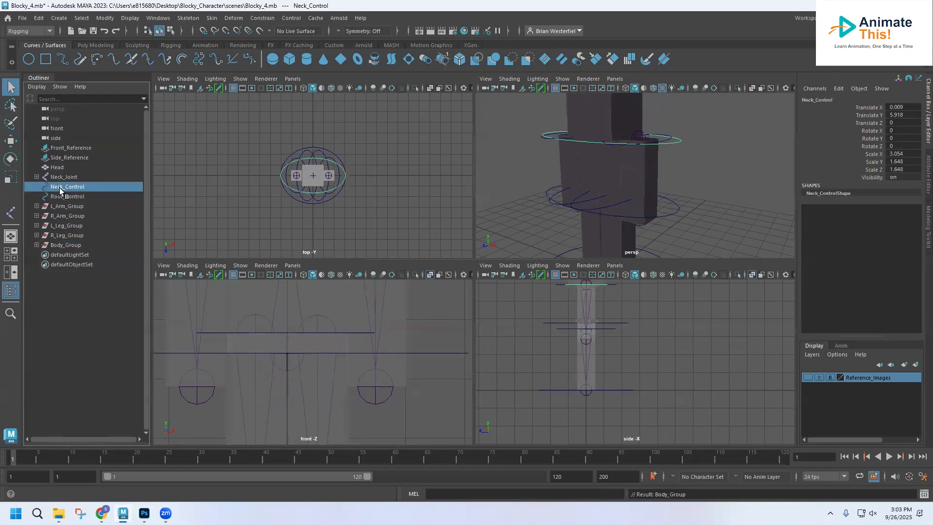
{"action": "left_click", "coordinate": [57, 168], "text": "ctrl"}
{"action": "left_click", "coordinate": [59, 178], "text": "ctrl"}
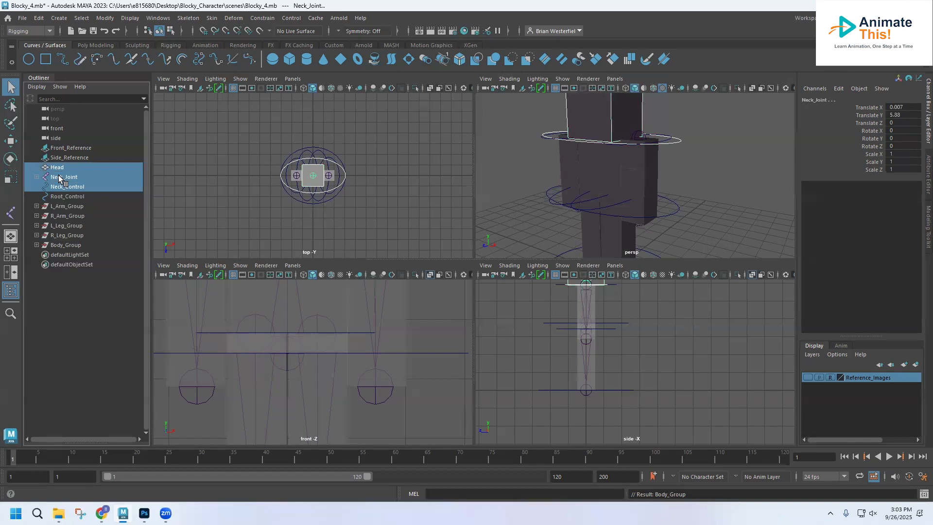
{"action": "key", "text": "ctrl+g"}
{"action": "double_click", "coordinate": [63, 226]}
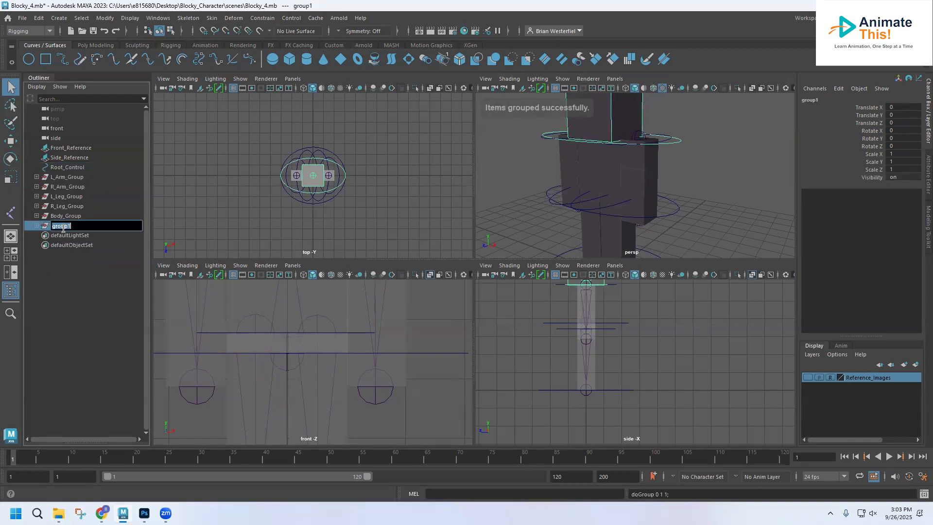
{"action": "type", "text": "Neck"}
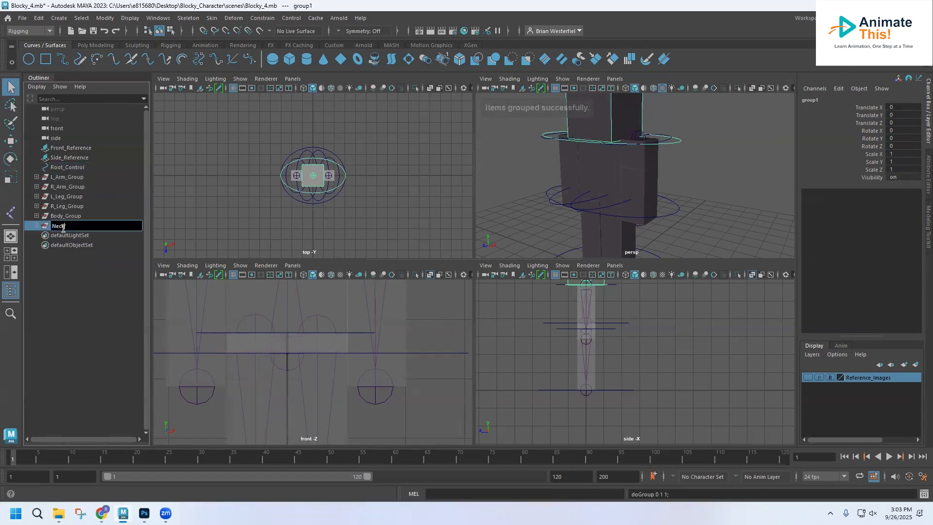
{"action": "type", "text": "_Group"}
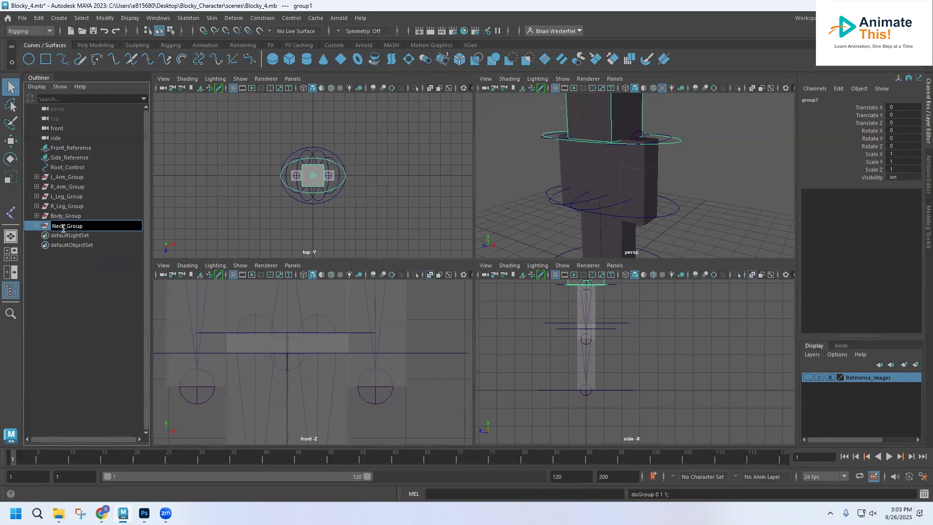
{"action": "left_click", "coordinate": [68, 290]}
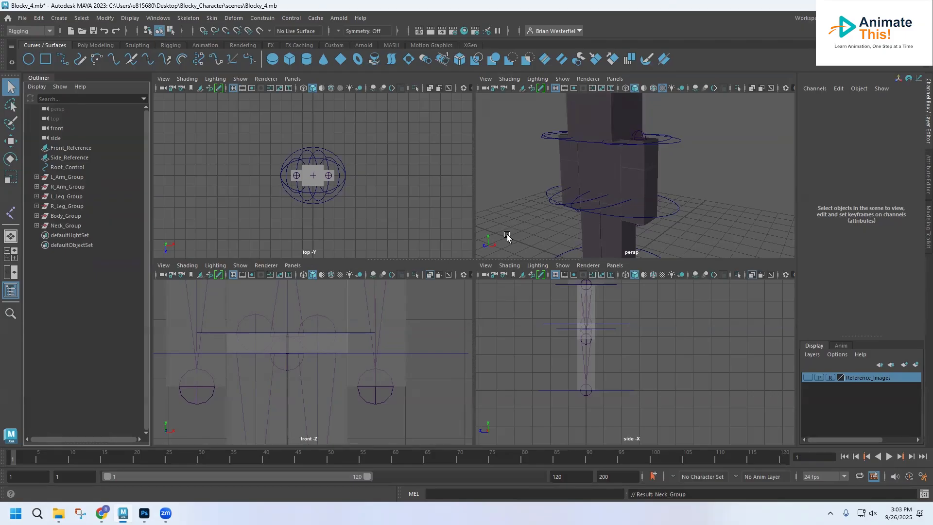
Save the scene as Blocky_4.mb in the scenes folder, replacing the existing file
{"action": "left_click", "coordinate": [22, 18]}
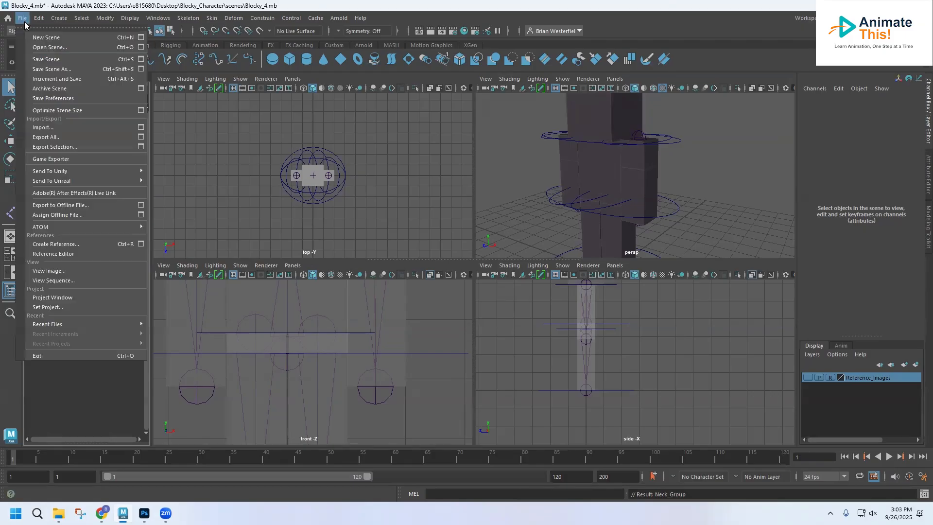
{"action": "left_click", "coordinate": [48, 68]}
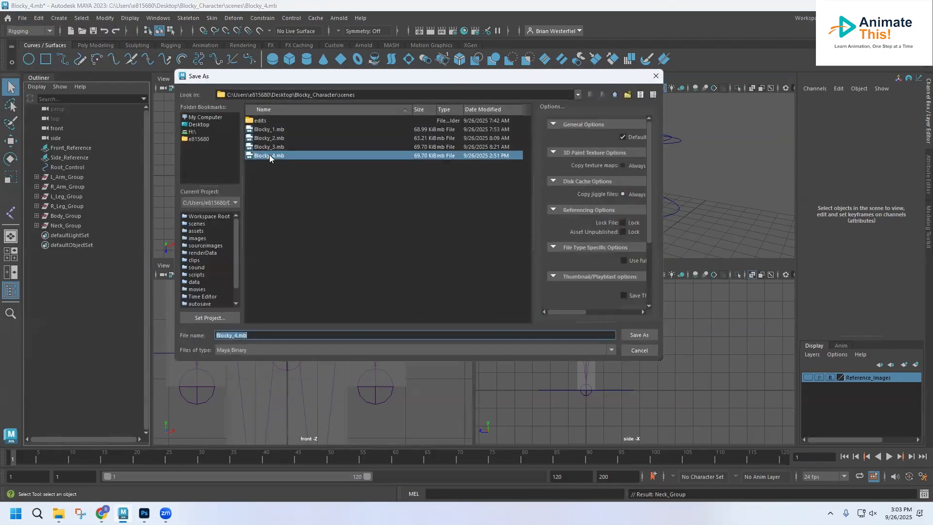
{"action": "left_click", "coordinate": [640, 334]}
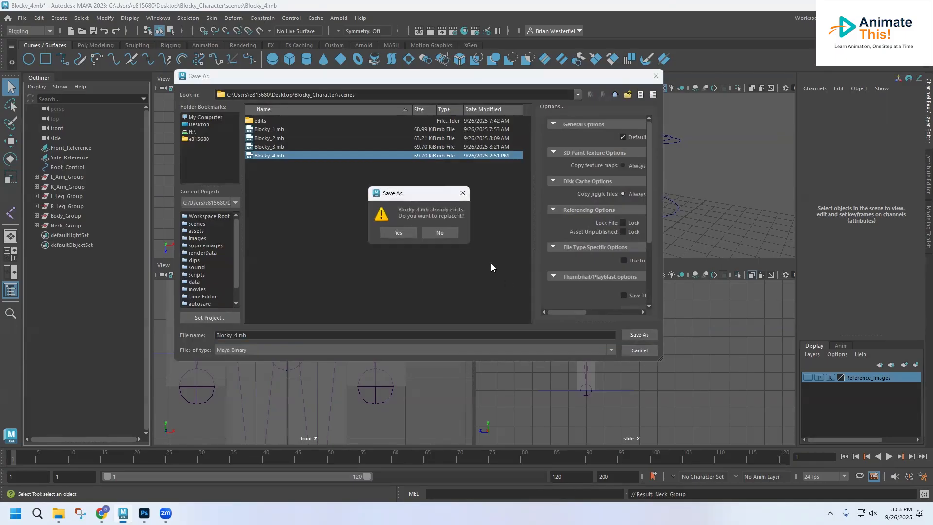
{"action": "left_click", "coordinate": [397, 233]}
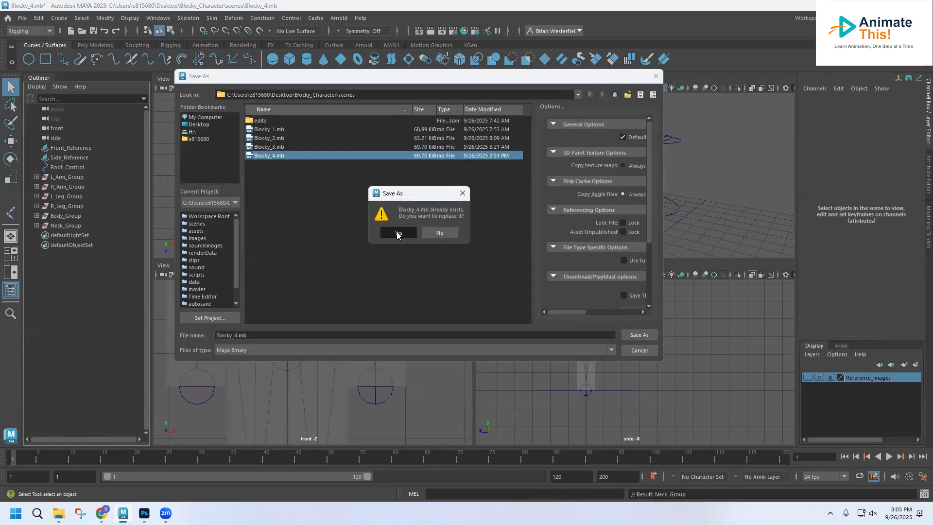